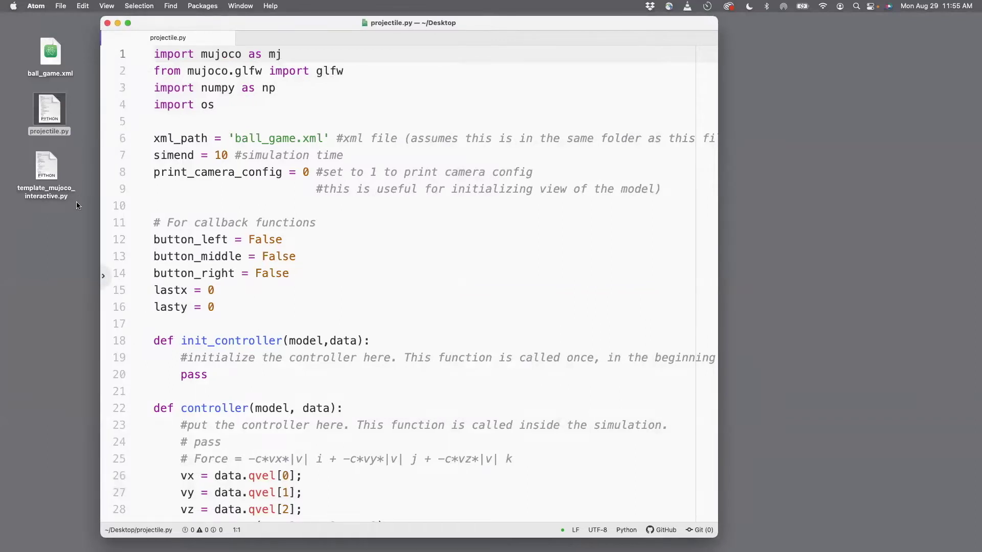
Run projectile.py from Atom so the MuJoCo Demo plays the ball rolling toward the green pole.
left_click_drag(77, 195, 35, 53)
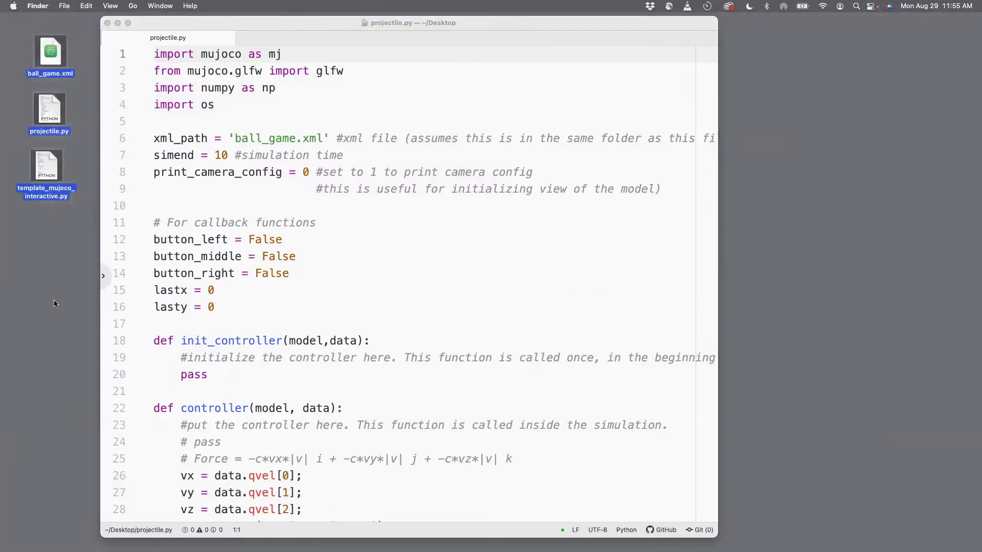
left_click(67, 278)
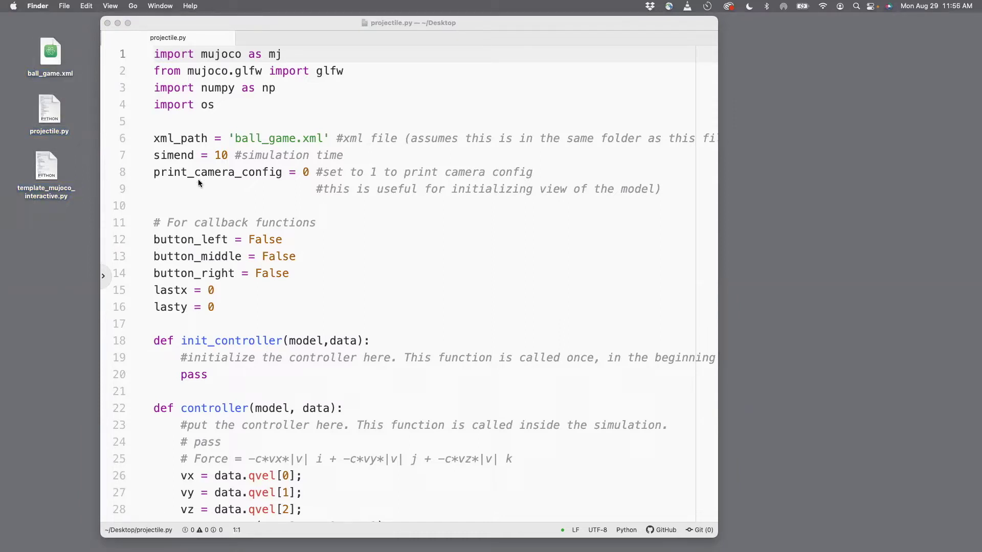
left_click(288, 192)
key("super+i")
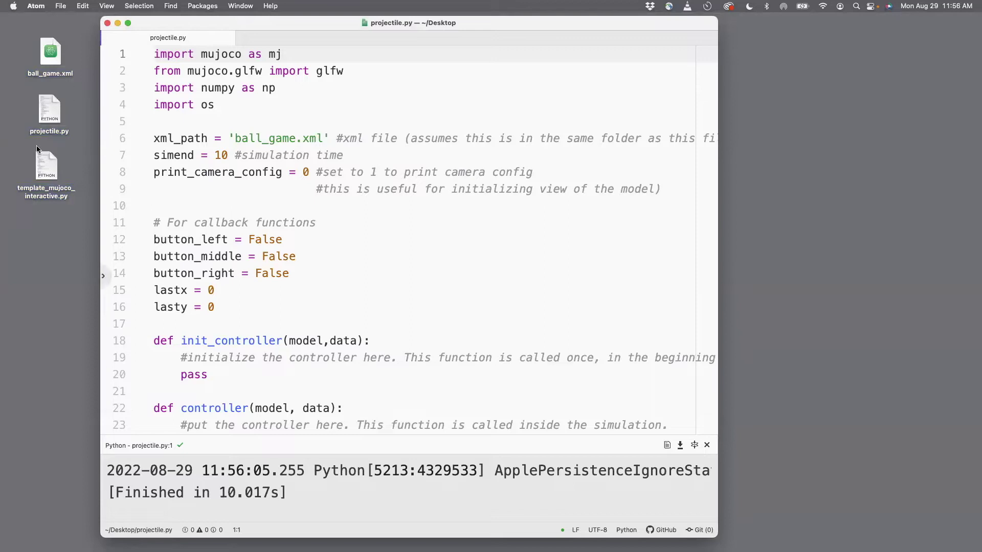
Rename template_mujoco_interactive.py to projectile_game.py on the desktop and open it in Atom.
left_click(48, 164)
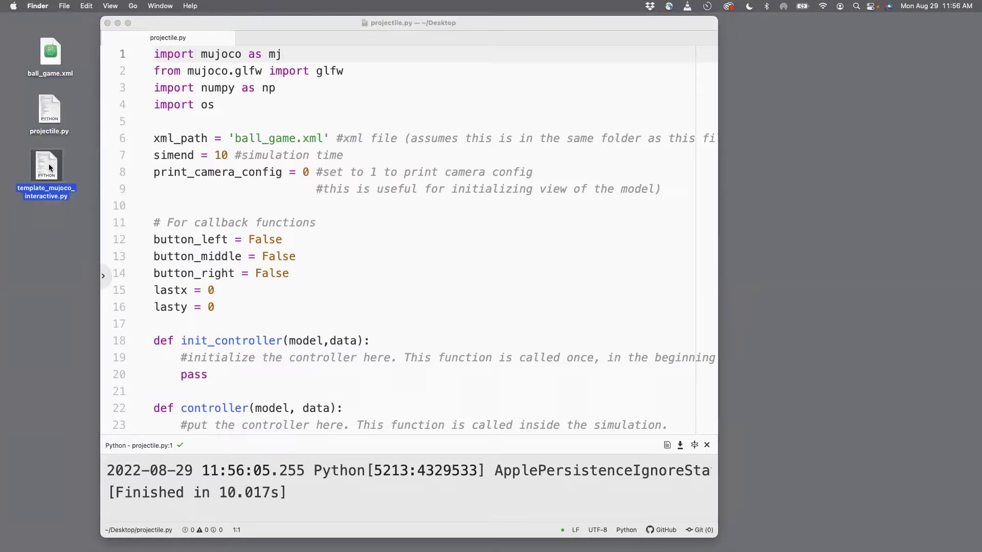
key("Return")
type("proje")
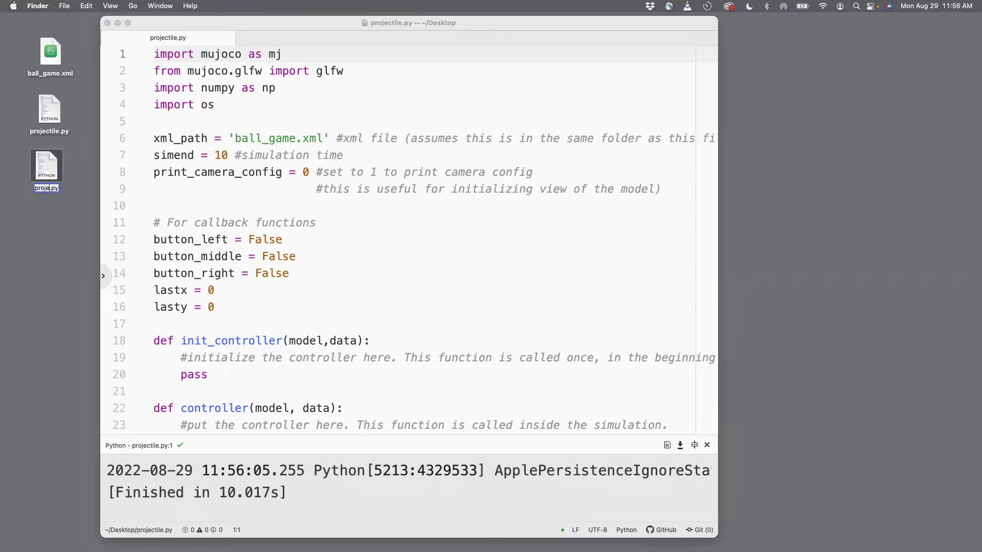
type("ctile_game")
key("Return")
double_click(44, 179)
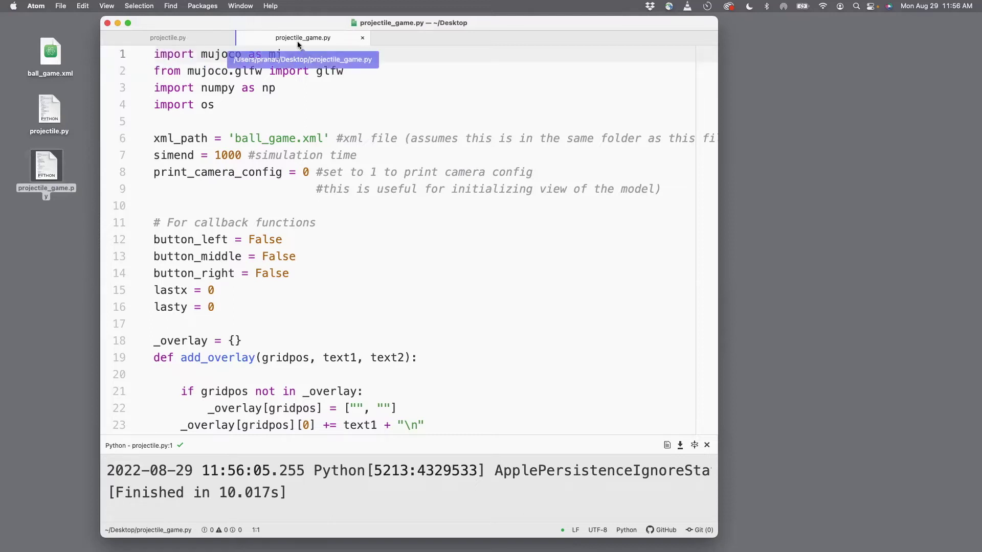
Test-run projectile_game.py, then copy the air-drag force block from projectile.py into its controller.
left_click(234, 104)
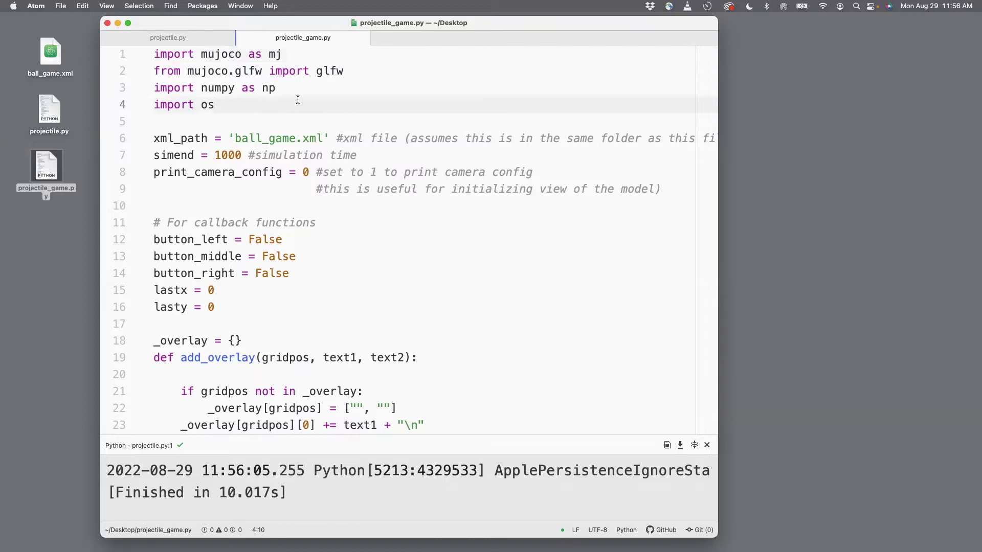
key("super+i")
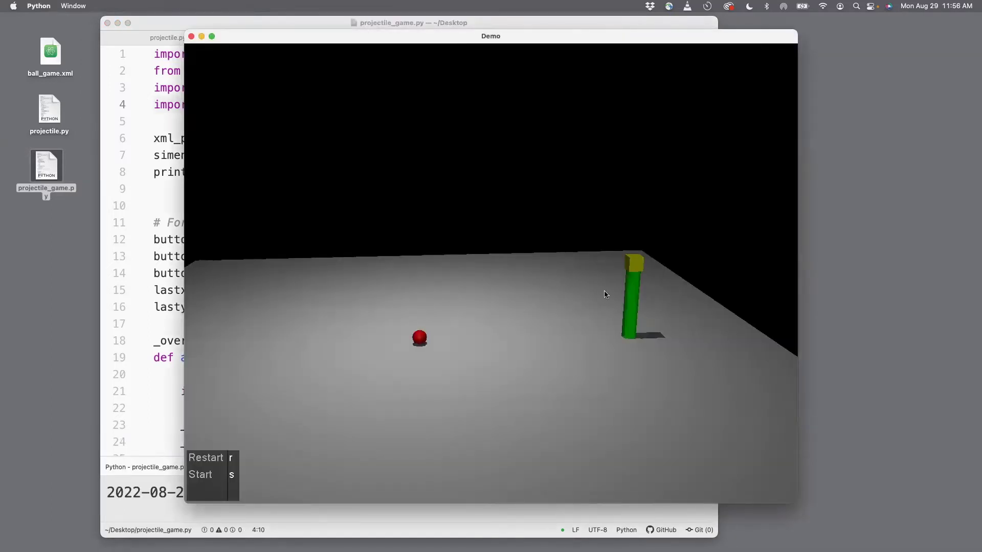
left_click(191, 37)
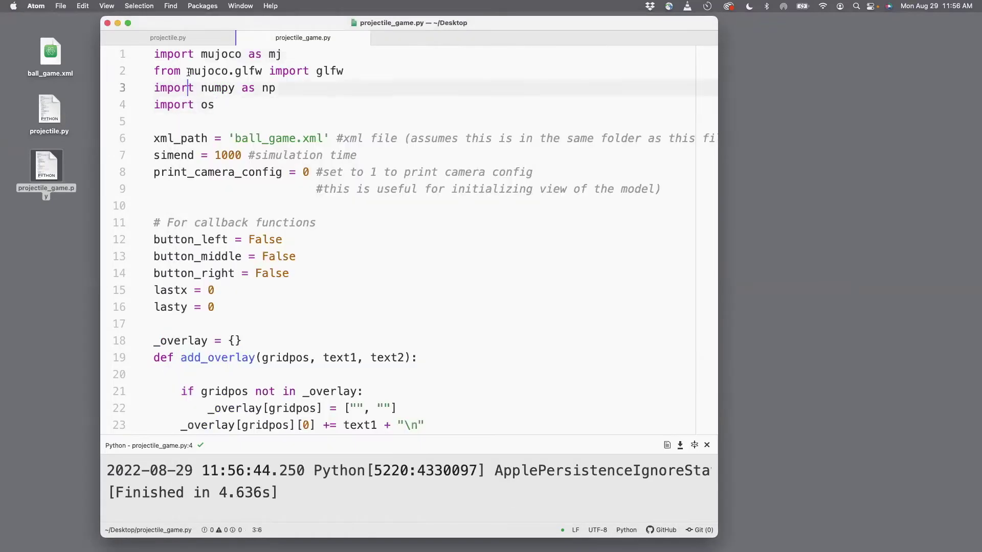
left_click(182, 36)
scroll(280, 253, "down", 5)
scroll(368, 322, "down", 3)
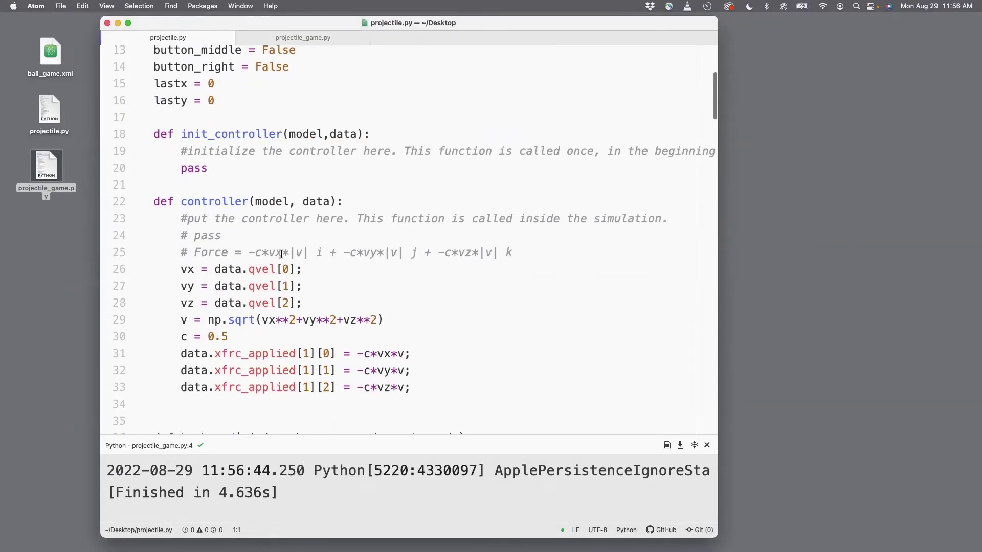
mouse_move(416, 359)
left_mouse_down()
mouse_move(181, 209)
mouse_move(181, 223)
left_mouse_up()
key("super+c")
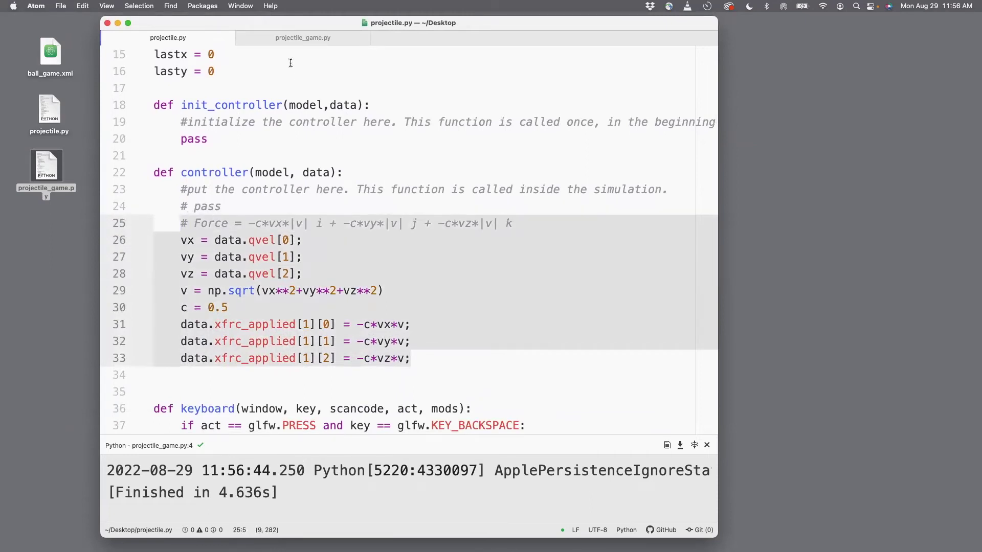
left_click(288, 37)
scroll(272, 222, "down", 3)
scroll(271, 221, "down", 5)
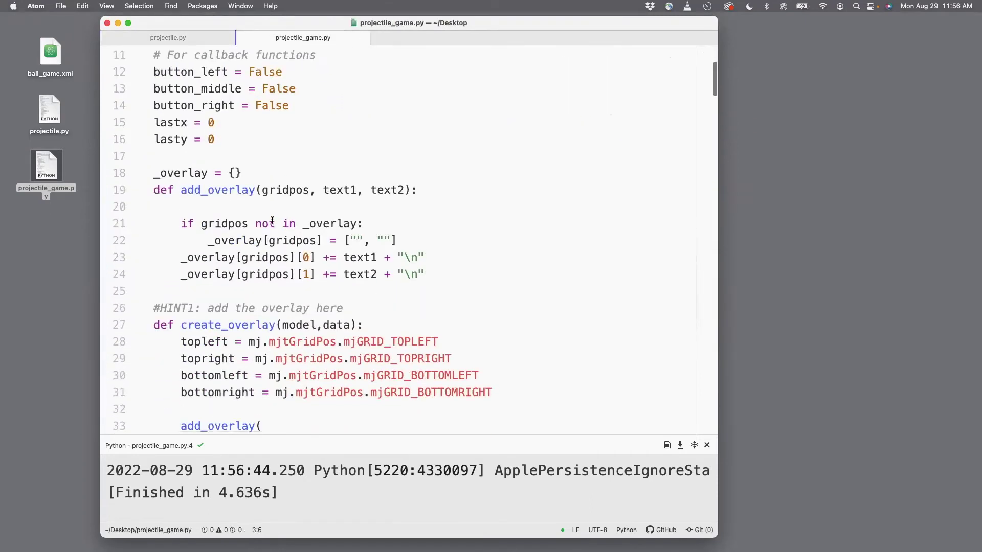
scroll(271, 221, "down", 4)
scroll(271, 221, "down", 4)
scroll(272, 220, "down", 4)
scroll(272, 221, "down", 4)
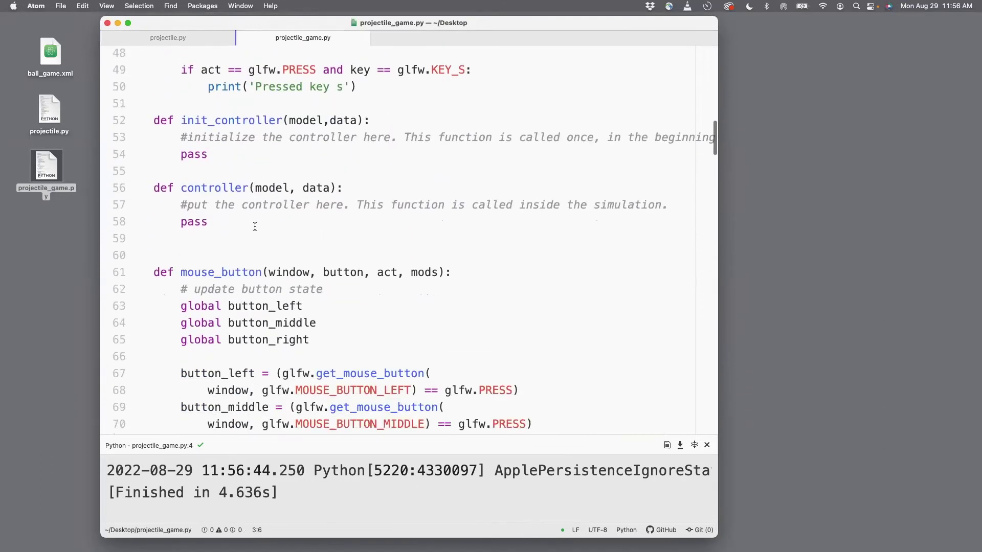
left_click(183, 223)
type("#")
key("Return")
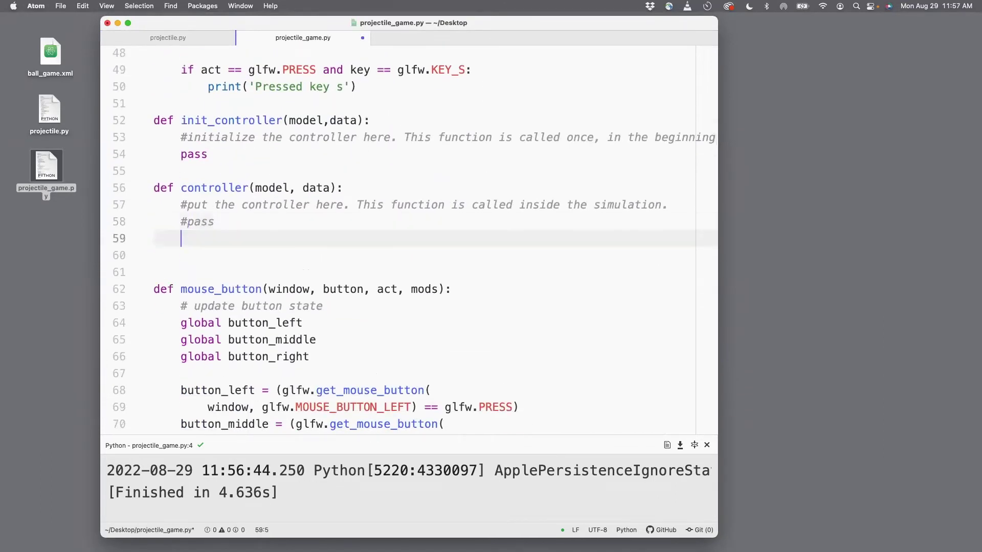
key("super+v")
Copy the two initial qvel lines from projectile.py to below init_controller in projectile_game.py.
left_click(169, 38)
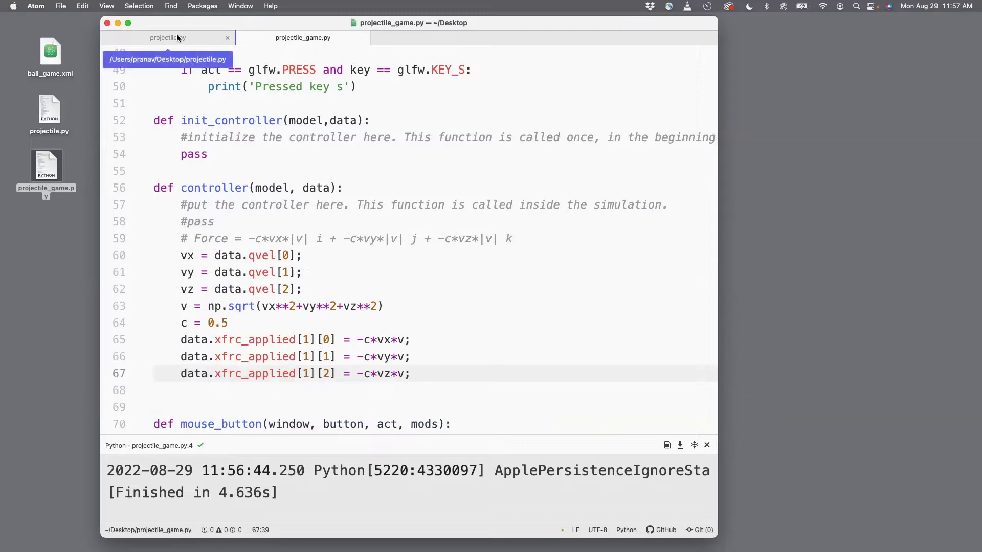
scroll(218, 274, "down", 8)
scroll(219, 275, "down", 5)
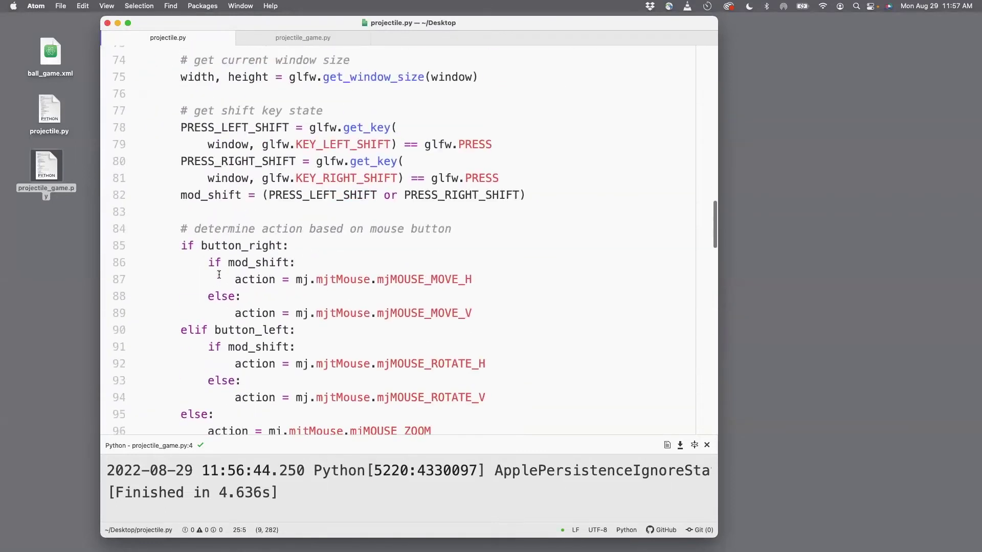
scroll(219, 274, "down", 5)
scroll(219, 274, "down", 5)
scroll(218, 274, "down", 5)
scroll(219, 274, "down", 5)
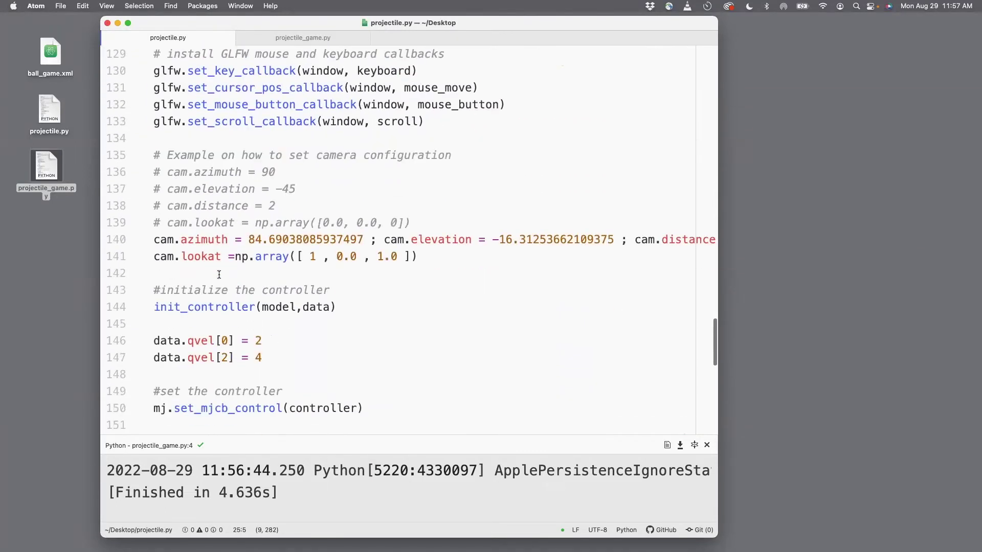
scroll(218, 275, "down", 3)
scroll(219, 275, "down", 1)
left_click(211, 280)
left_click_drag(210, 280, 151, 267)
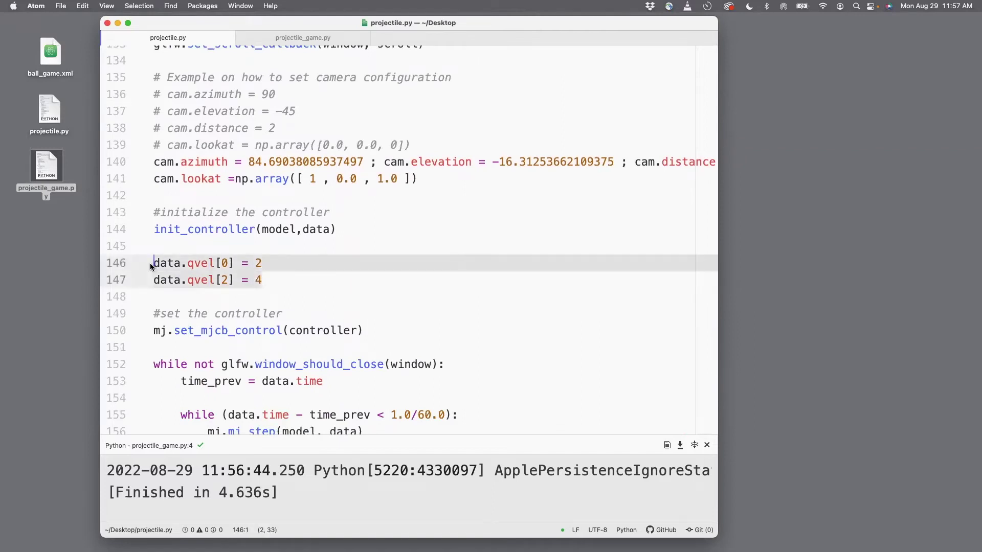
left_click(270, 39)
scroll(258, 280, "down", 5)
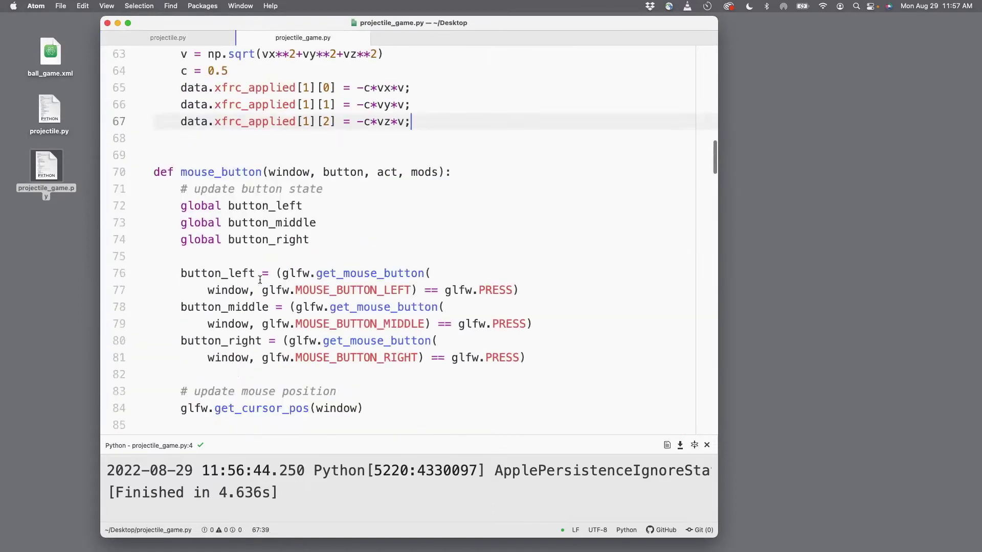
scroll(258, 280, "down", 5)
scroll(259, 280, "down", 5)
scroll(259, 280, "down", 5)
scroll(260, 281, "down", 4)
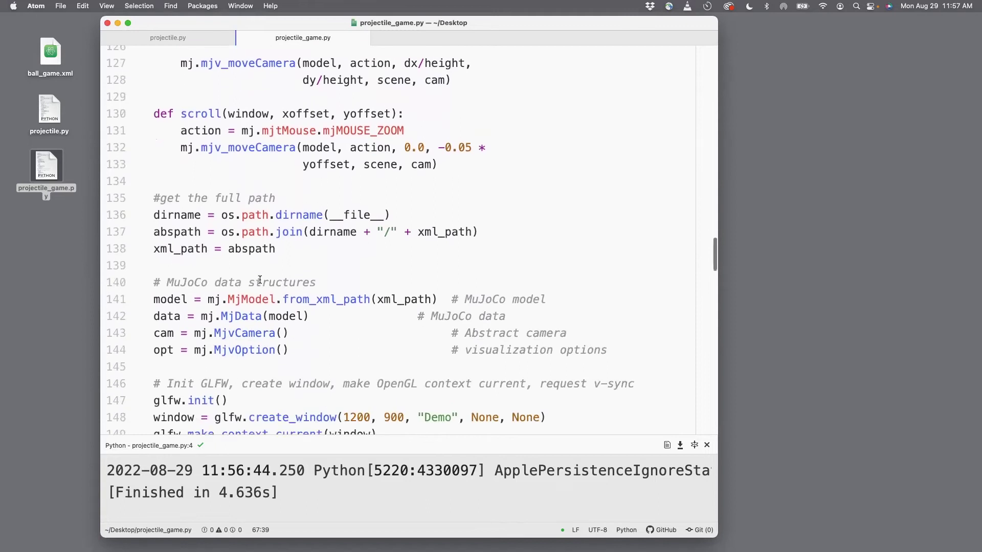
scroll(259, 280, "down", 4)
scroll(260, 280, "down", 3)
scroll(259, 280, "down", 5)
scroll(259, 280, "down", 3)
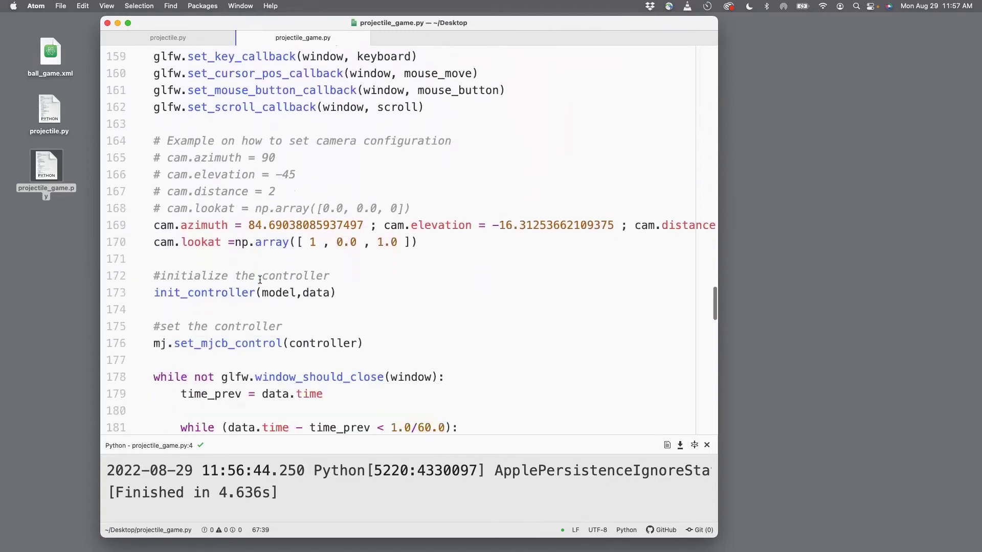
left_click(259, 298)
key("super+v")
key("Return")
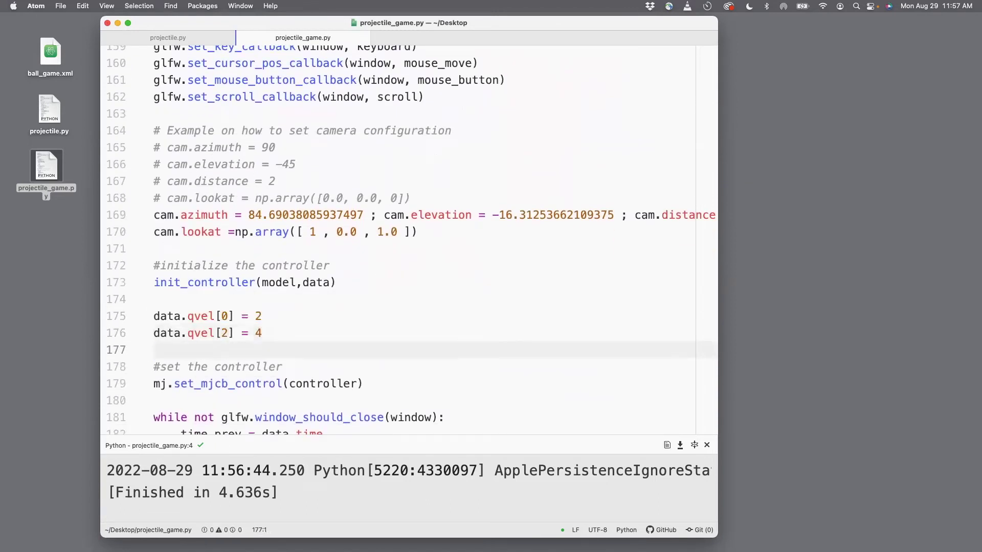
Close projectile.py and run the updated projectile_game.py so the ball travels toward the green post.
left_click(176, 38)
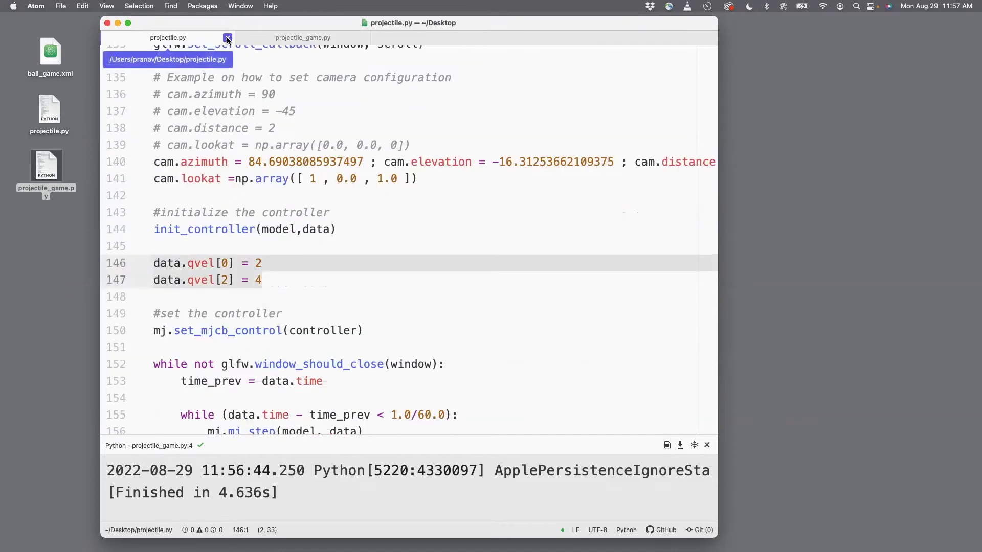
left_click(228, 40)
left_click(233, 133)
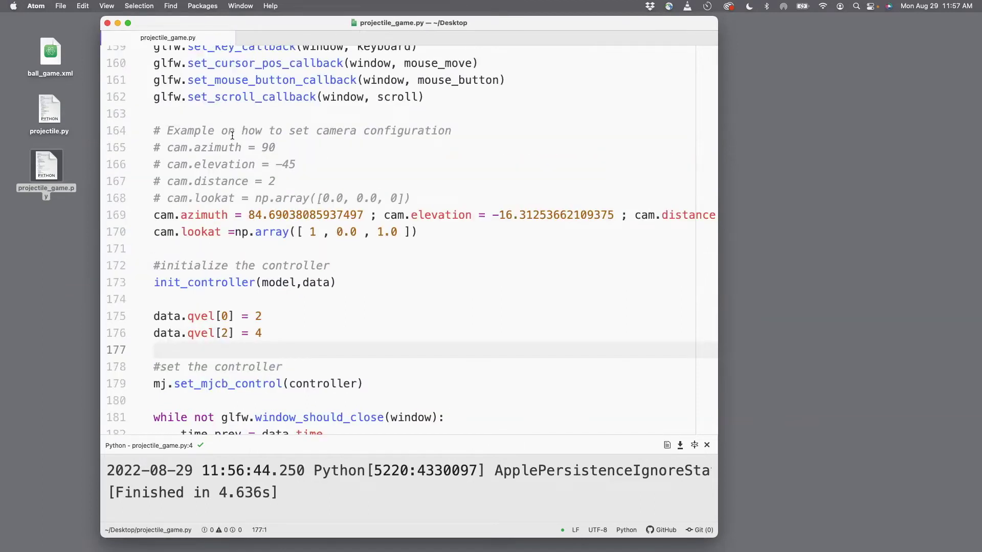
key("super+i")
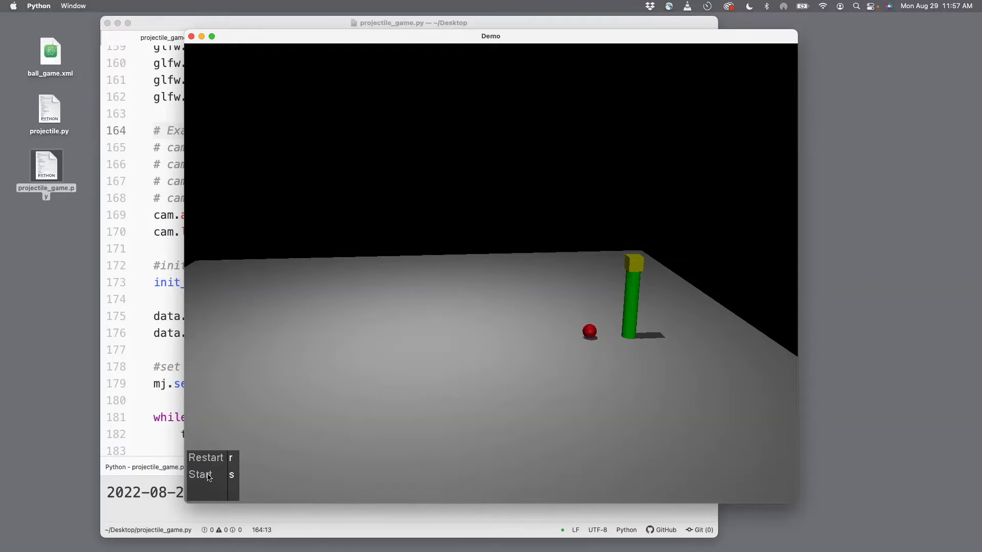
Duplicate the Start add_overlay block below itself and relabel the copy "Time".
left_click(190, 37)
scroll(345, 230, "up", 10)
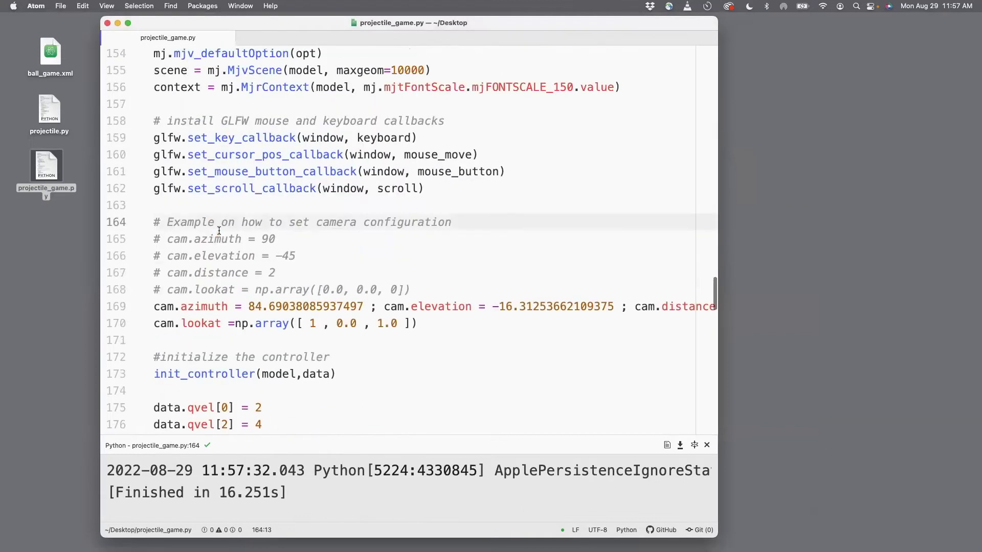
scroll(269, 230, "up", 10)
scroll(220, 230, "up", 8)
scroll(220, 231, "up", 5)
scroll(220, 230, "up", 5)
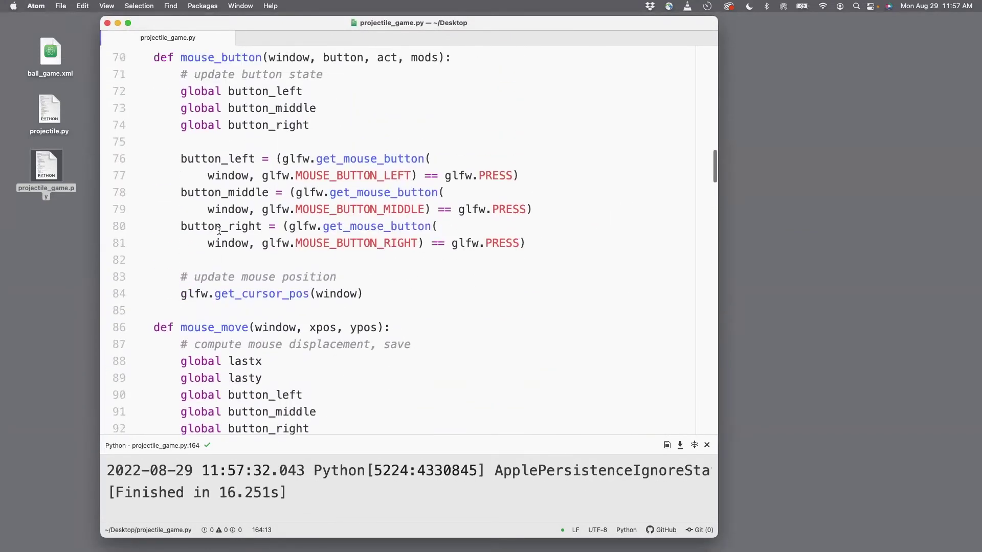
scroll(220, 230, "up", 5)
scroll(220, 230, "up", 5)
scroll(220, 230, "up", 4)
scroll(219, 230, "up", 4)
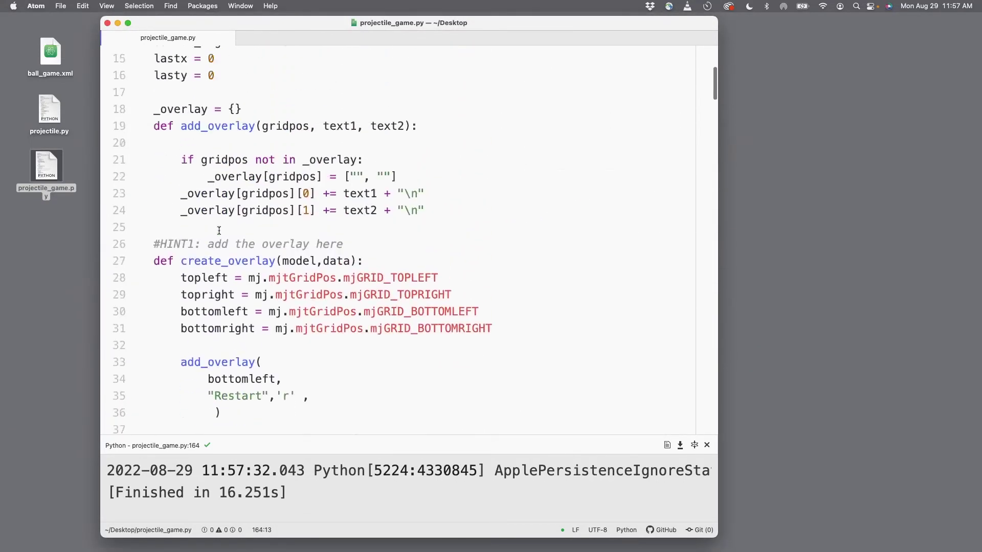
scroll(219, 230, "up", 3)
scroll(220, 231, "up", 3)
scroll(220, 230, "up", 2)
scroll(220, 230, "up", 2)
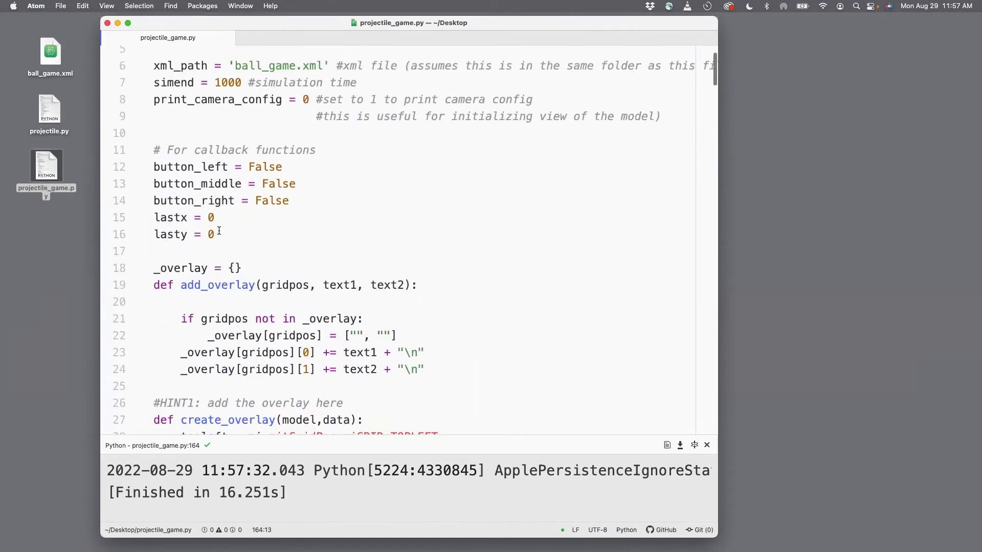
scroll(220, 230, "down", 5)
scroll(220, 230, "down", 4)
scroll(220, 230, "down", 3)
scroll(220, 230, "down", 2)
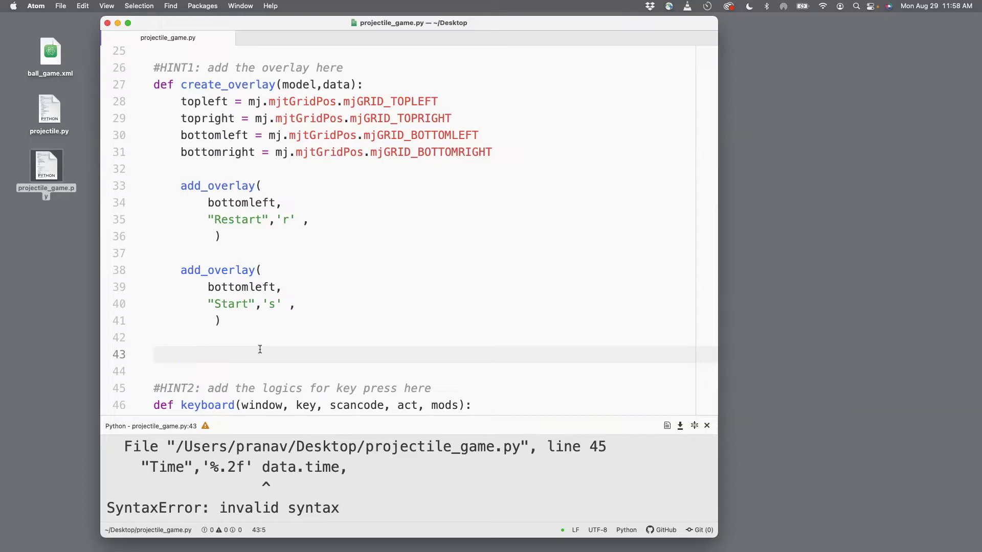
left_click_drag(222, 321, 181, 270)
key("super+c")
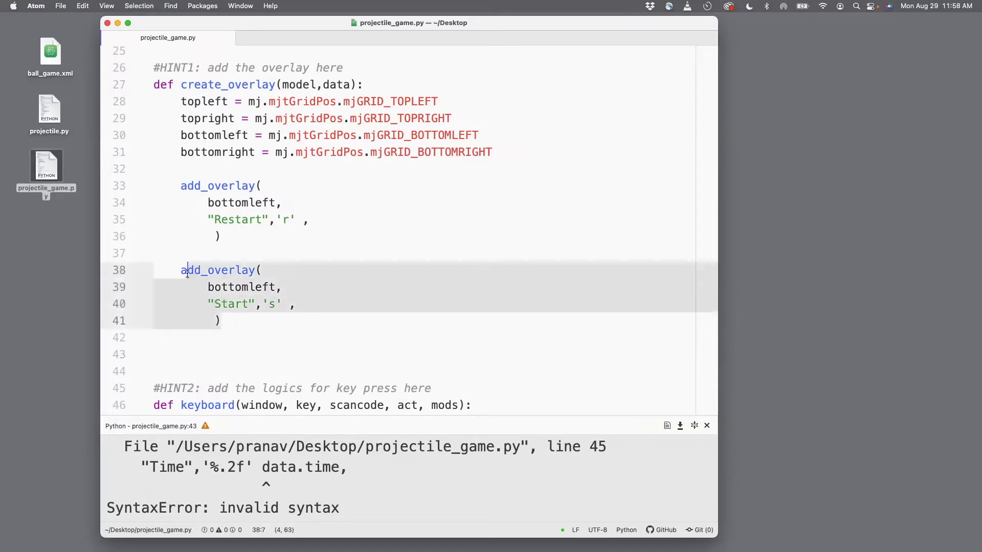
key("Right")
key("Return")
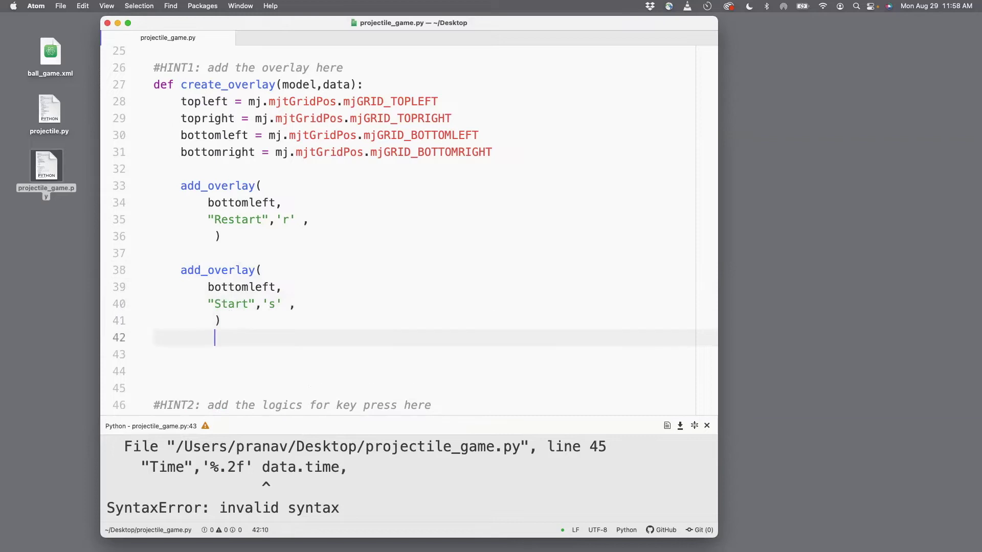
key("super+v")
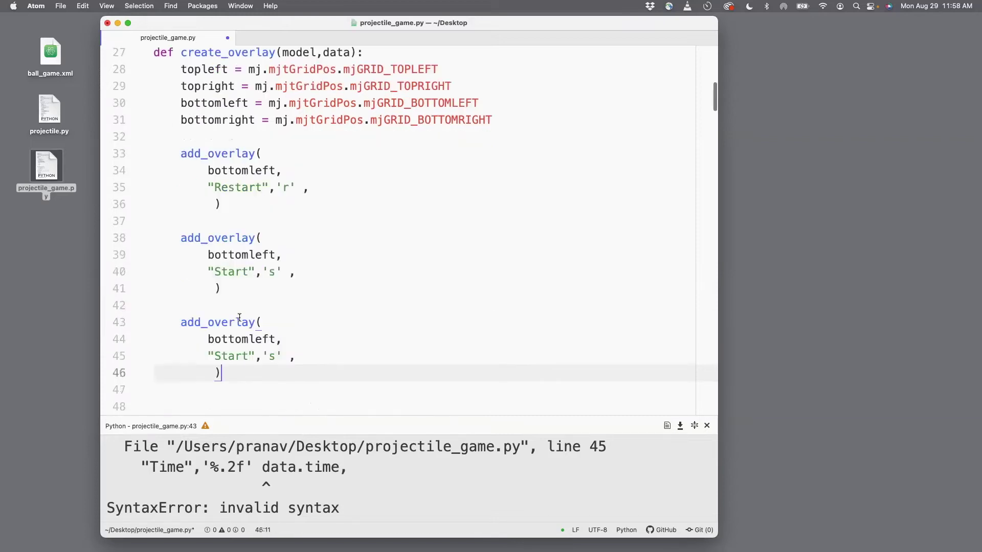
left_click_drag(241, 357, 214, 355)
type("Ti")
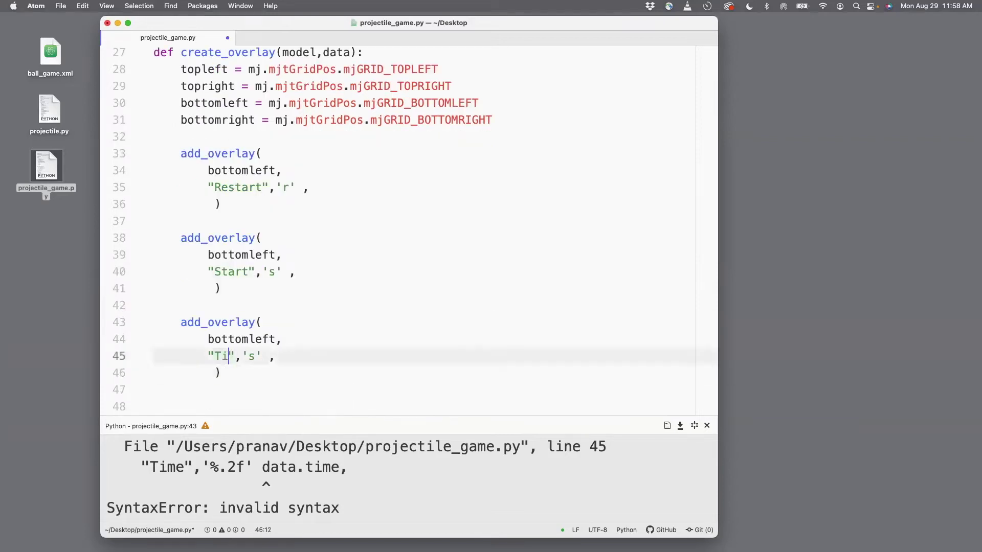
type("me")
key("super+s")
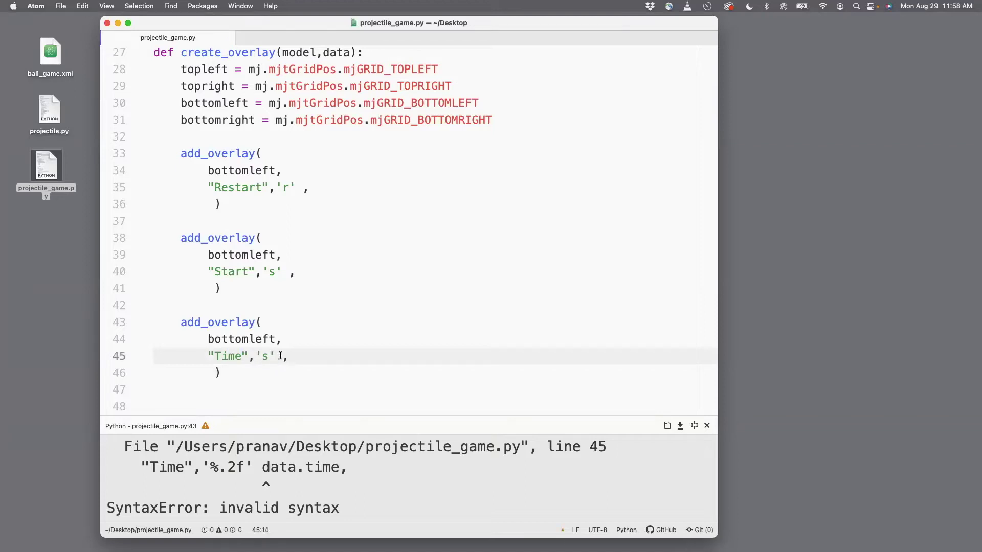
type("dat")
type("a.time")
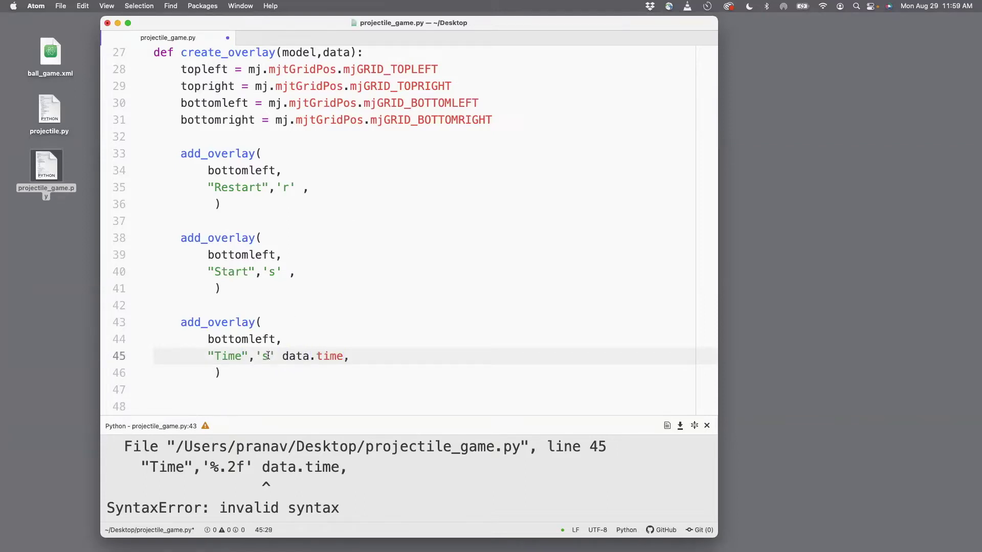
Make the Time overlay show '%.2f' % data.time, save, and run so Restart, Start and Time appear.
left_click(274, 356)
key("BackSpace")
type("$")
type(".2f")
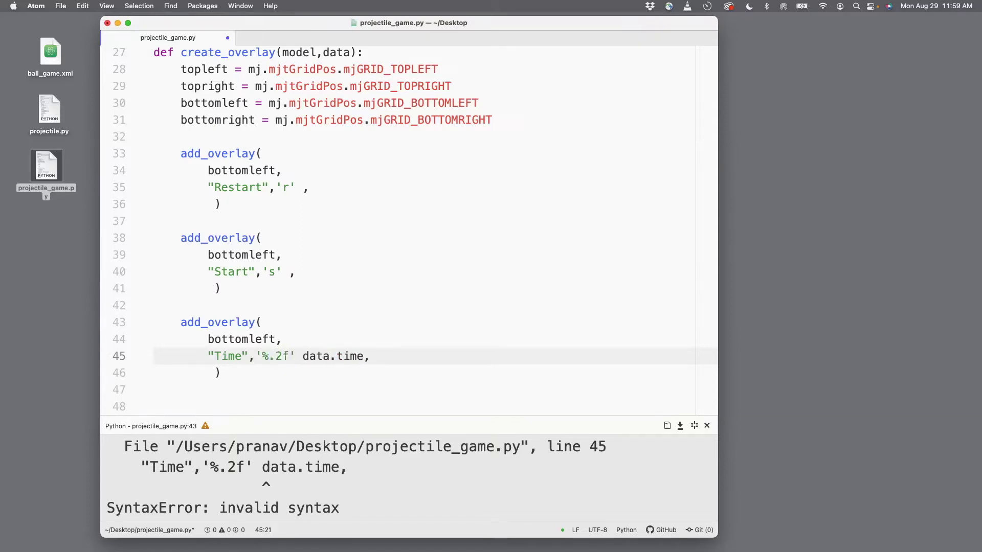
type("%")
key("super+s")
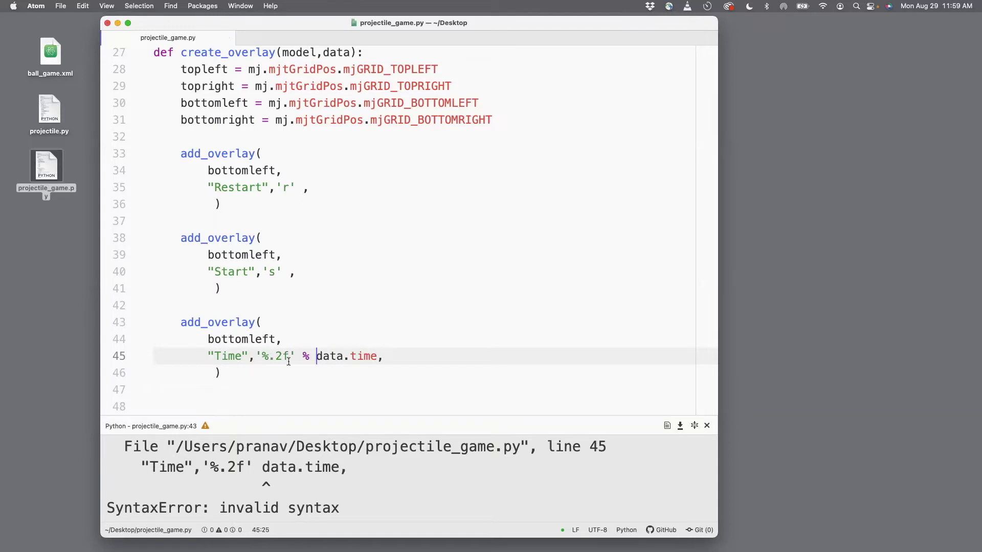
key("super+i")
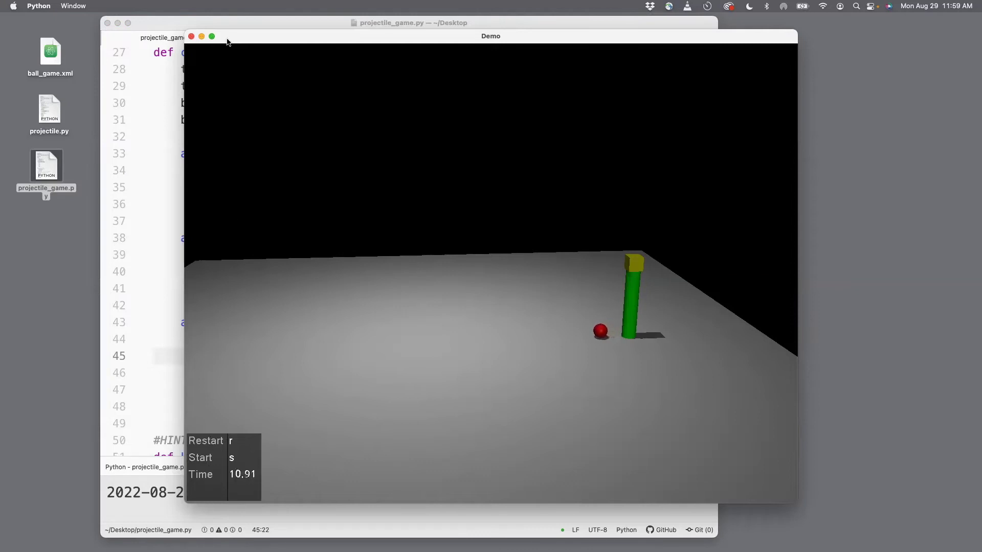
Review the Restart/Start overlays and the KEY_R reset callback with mj_resetData and mj_forward.
left_click_drag(227, 37, 394, 36)
left_click(272, 189)
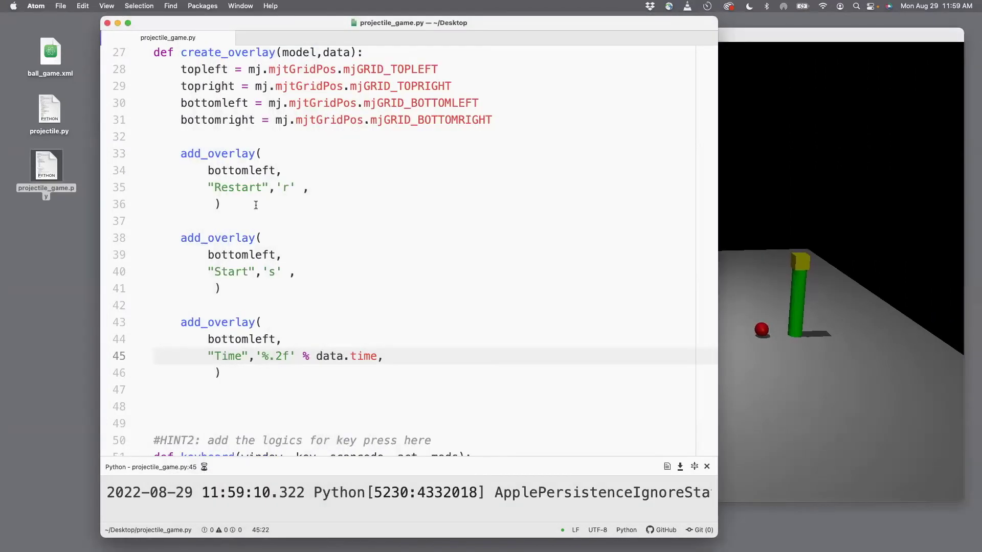
left_click(263, 187)
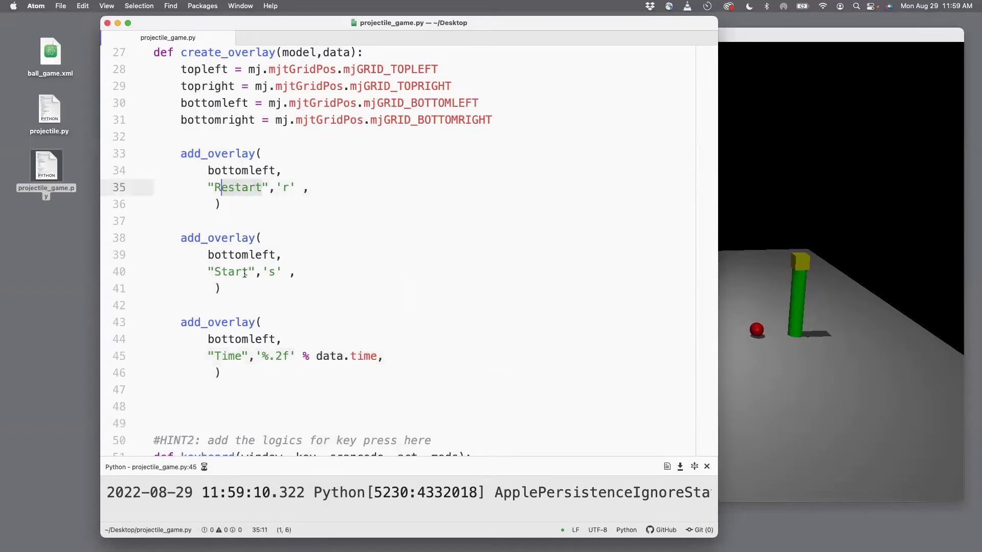
left_click_drag(241, 272, 228, 272)
left_click(288, 187)
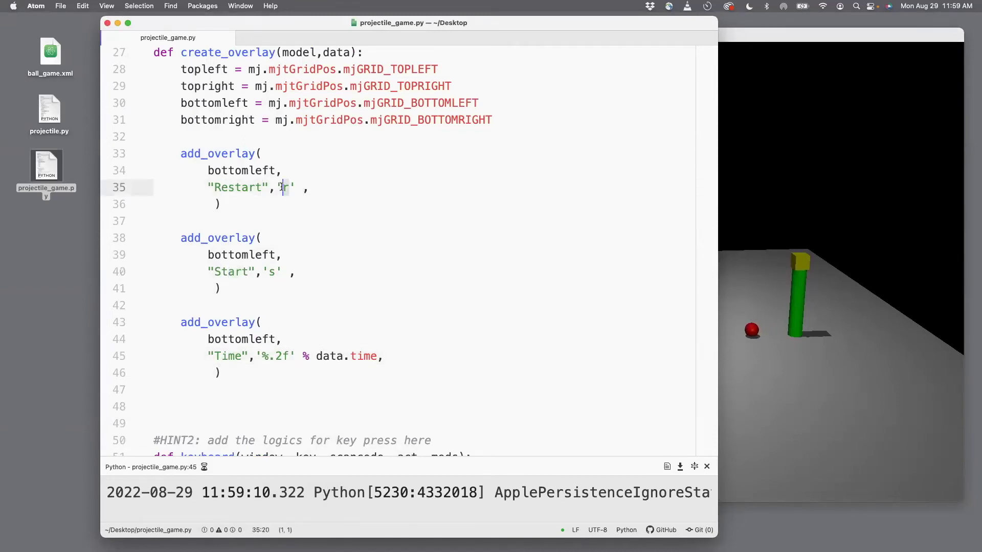
left_click(271, 271)
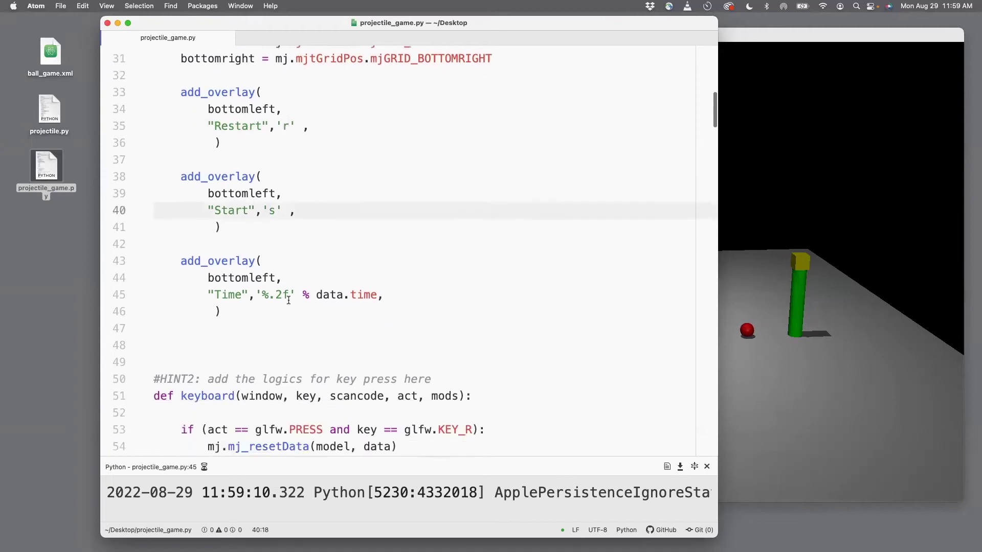
scroll(288, 301, "down", 4)
scroll(289, 302, "down", 3)
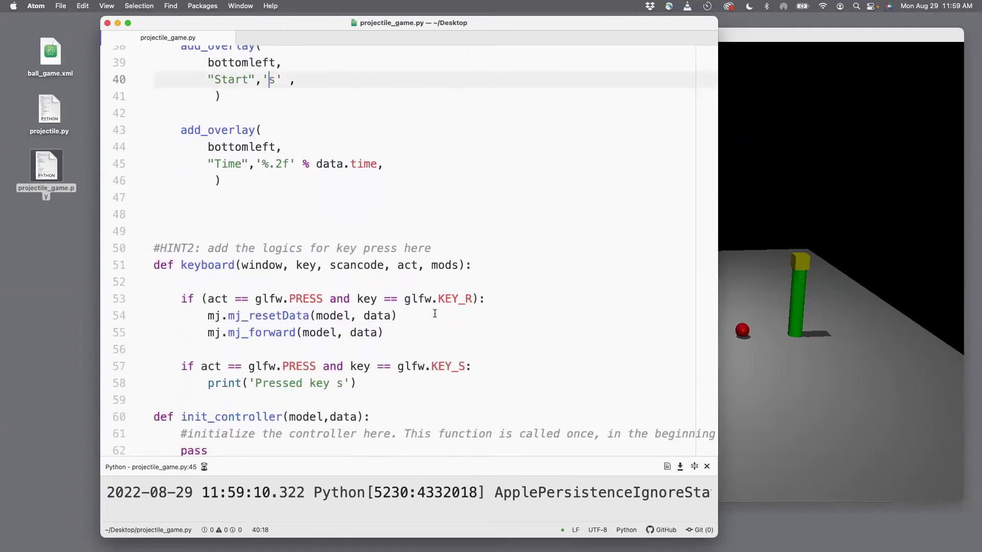
left_click_drag(472, 299, 438, 299)
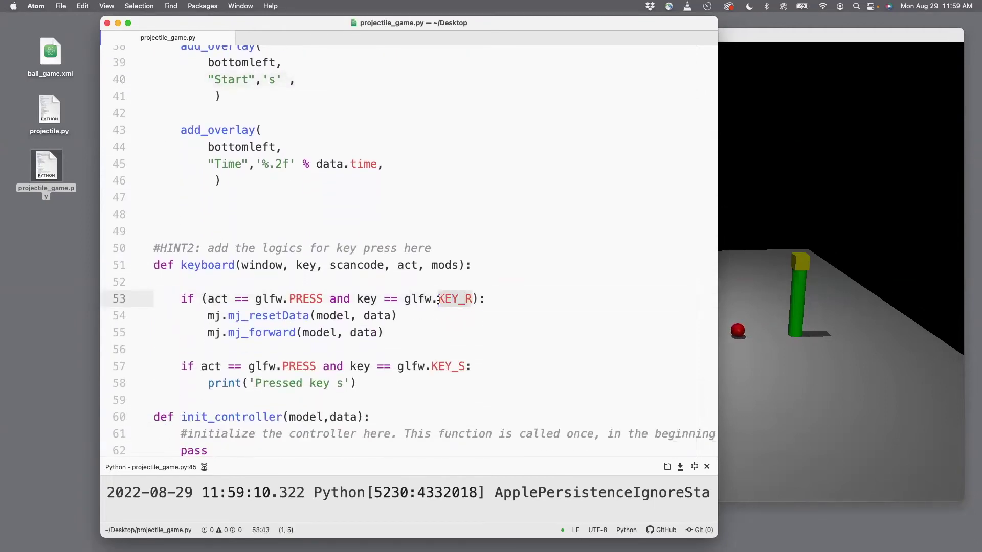
double_click(301, 315)
left_click_drag(285, 332, 264, 333)
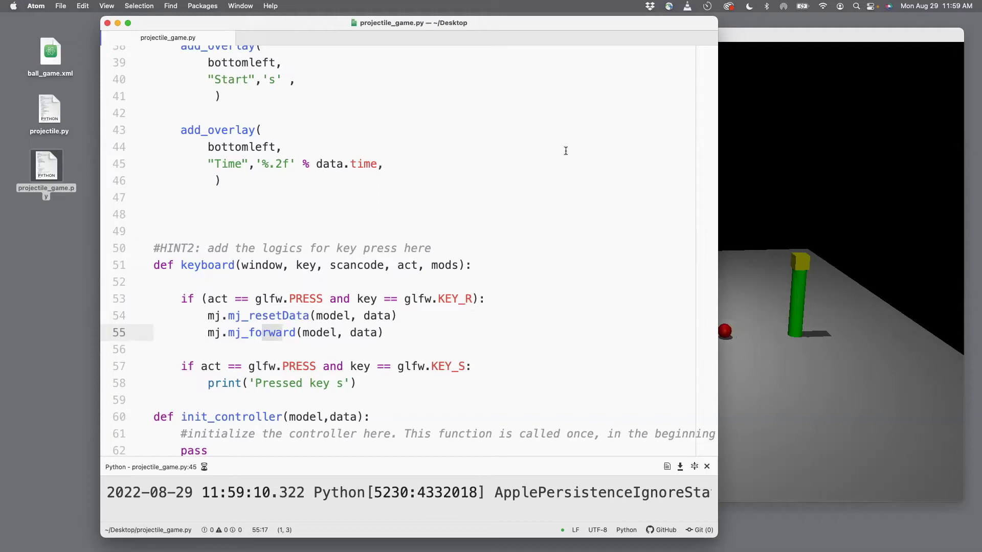
In the Demo press R to restart the timer and S so the console prints "Pressed key s".
left_click(732, 98)
key("r")
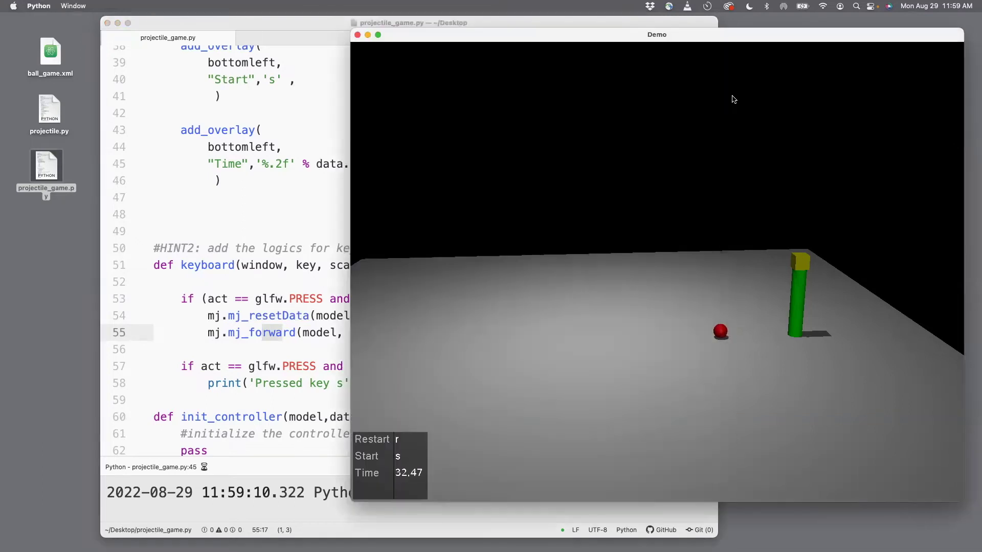
key("r")
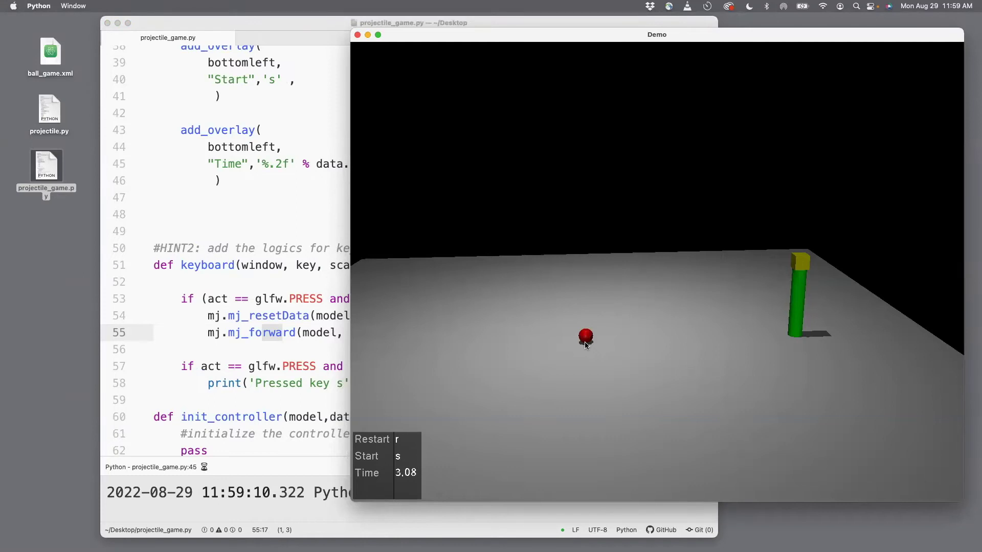
left_click(245, 336)
scroll(263, 333, "down", 2)
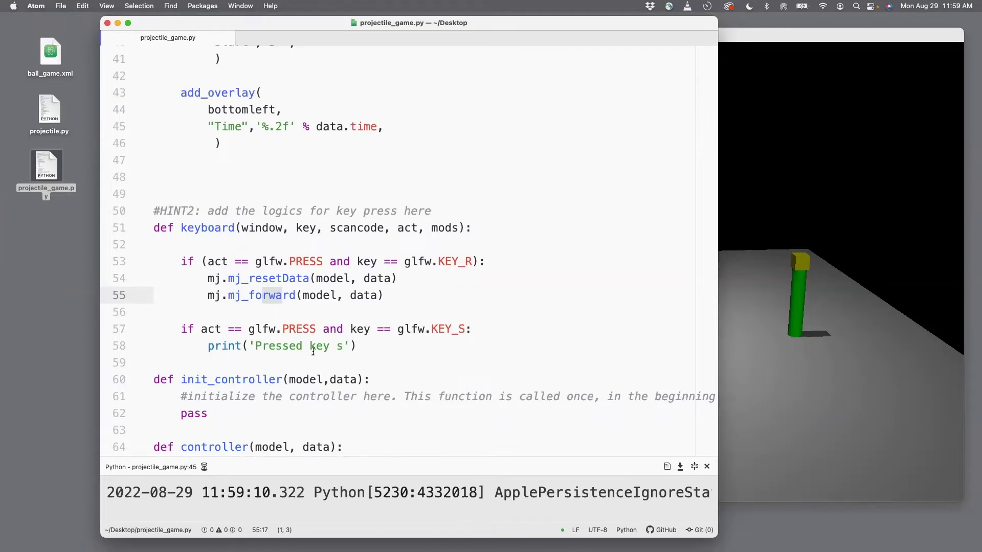
left_click(730, 204)
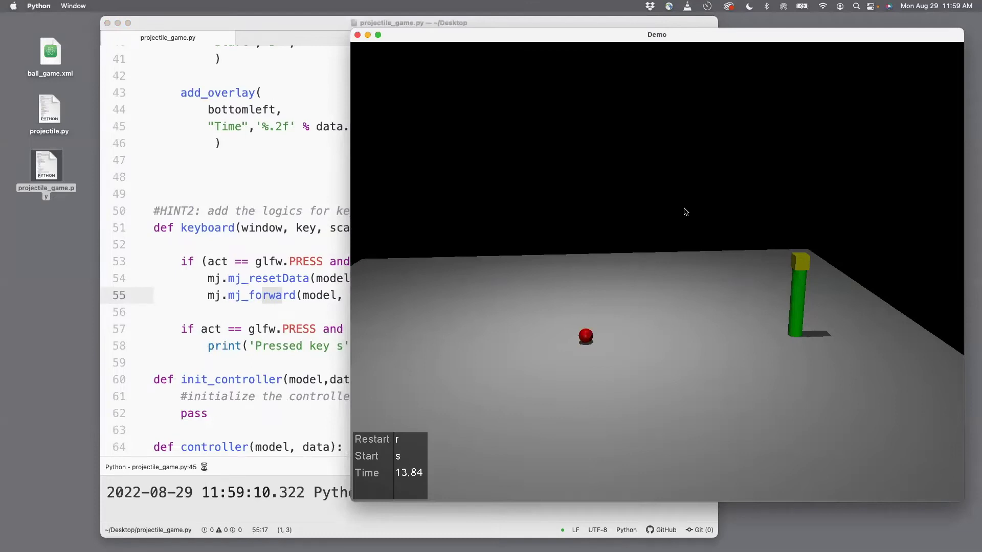
key("s")
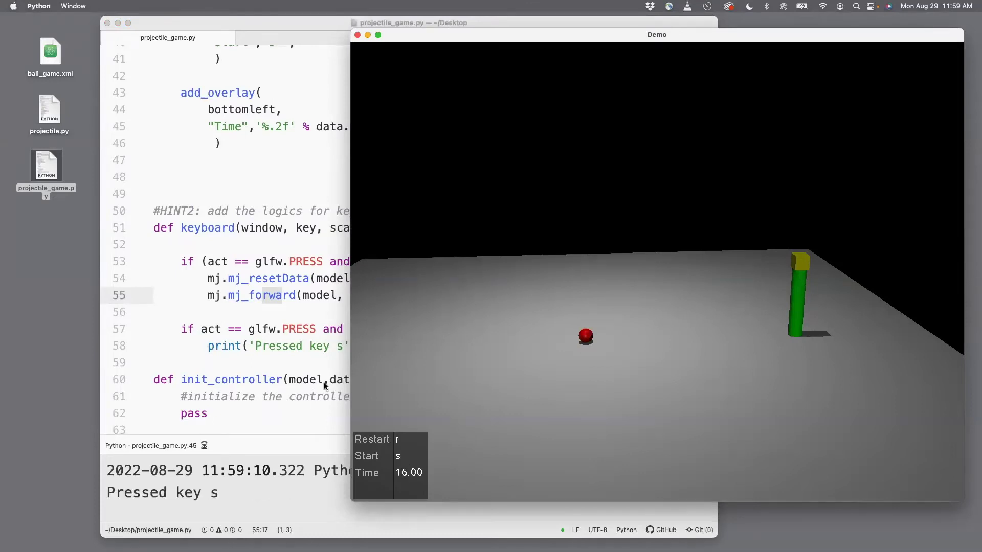
left_click(268, 377)
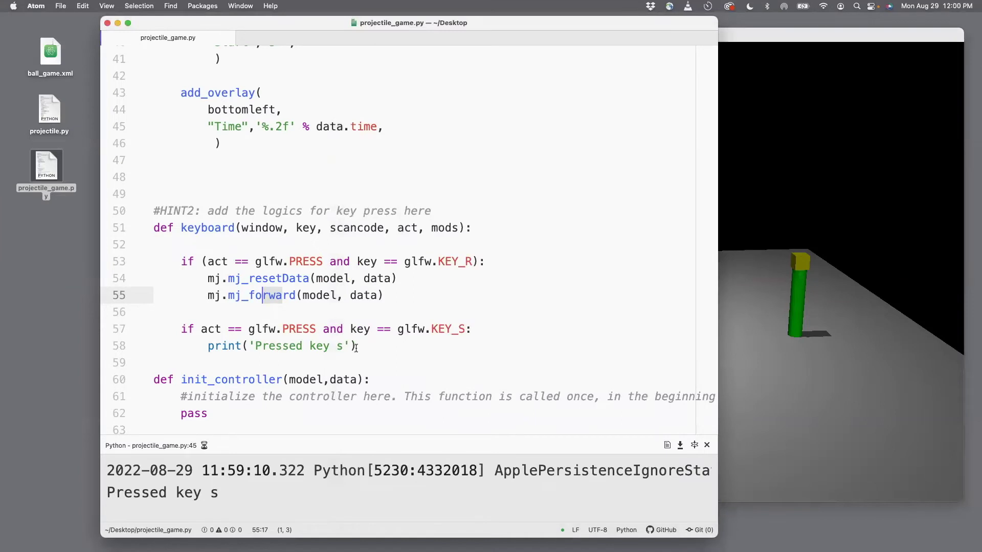
In the KEY_S handler comment the print and add data.qvel[0] = 2 and data.qvel[2] = 4.
left_click(208, 350)
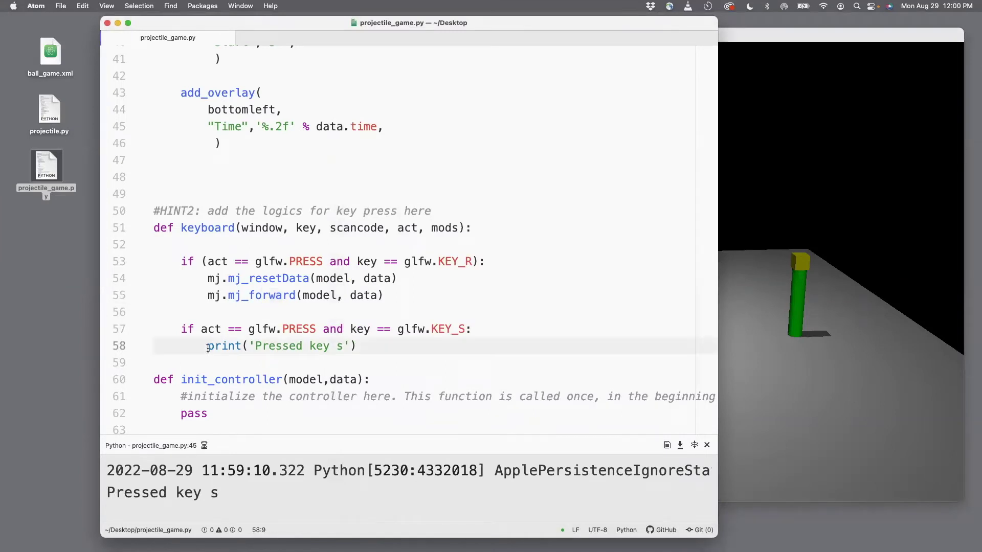
type("#")
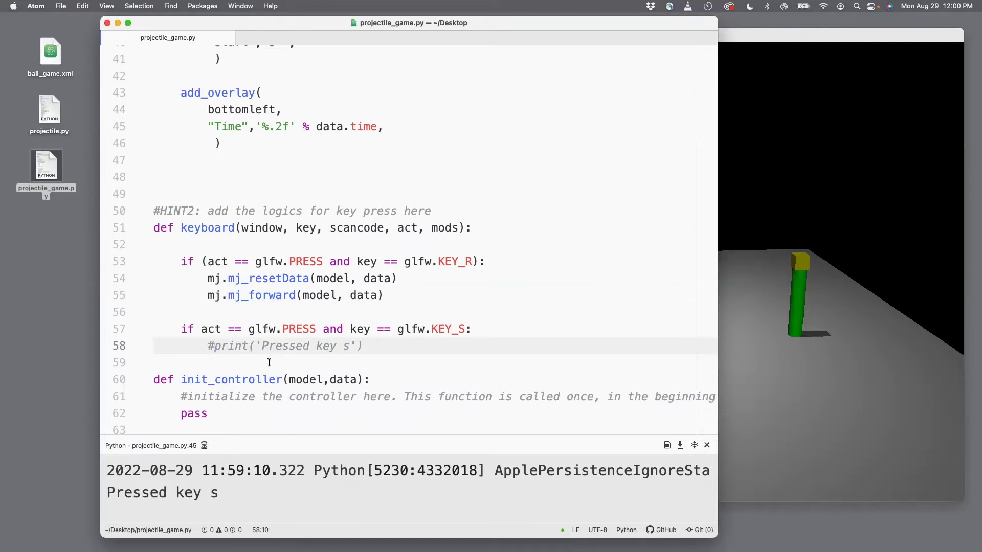
scroll(276, 359, "down", 5)
scroll(269, 361, "down", 8)
scroll(269, 360, "down", 6)
scroll(268, 361, "down", 8)
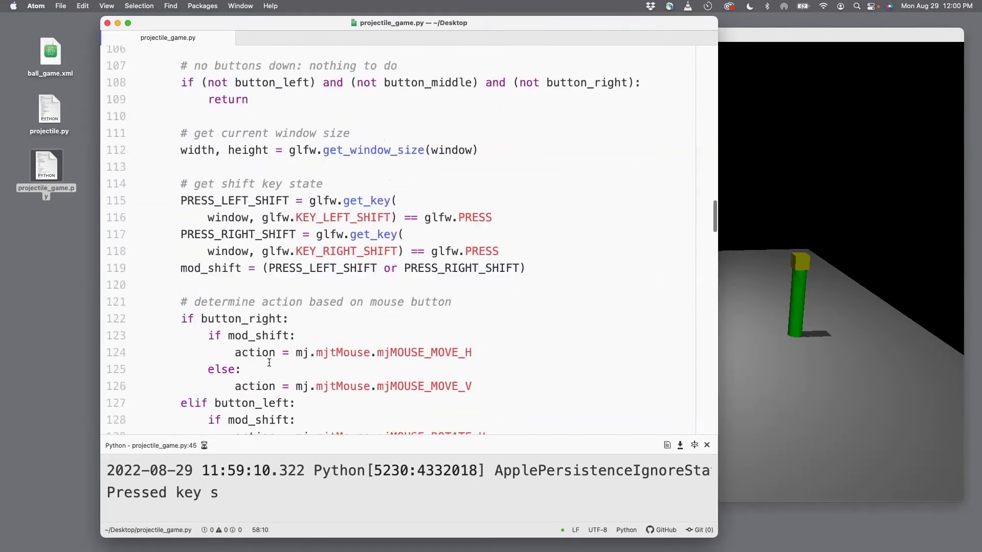
scroll(269, 360, "down", 4)
scroll(269, 361, "down", 6)
scroll(268, 361, "down", 3)
scroll(269, 360, "down", 6)
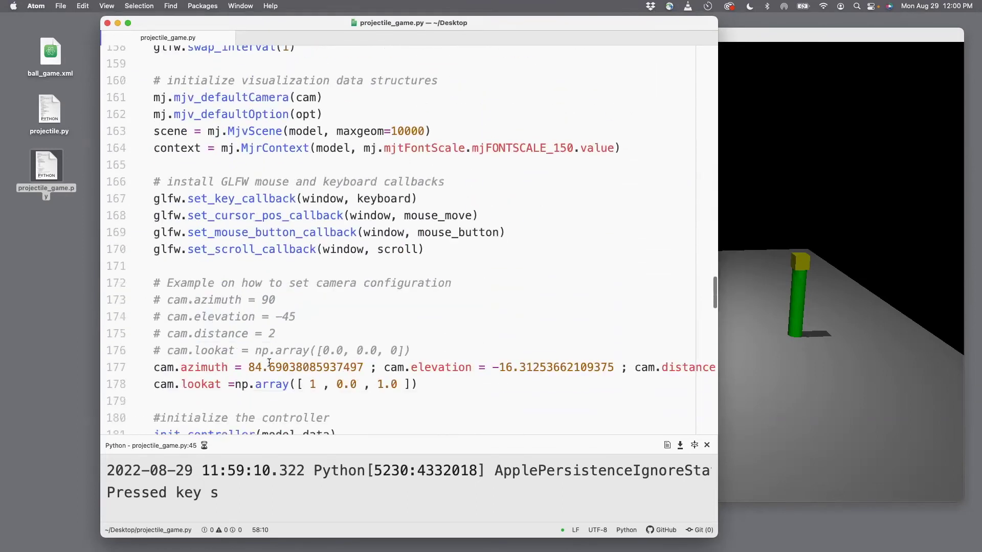
scroll(269, 360, "down", 5)
scroll(268, 361, "down", 1)
left_click_drag(264, 290, 152, 272)
key("BackSpace")
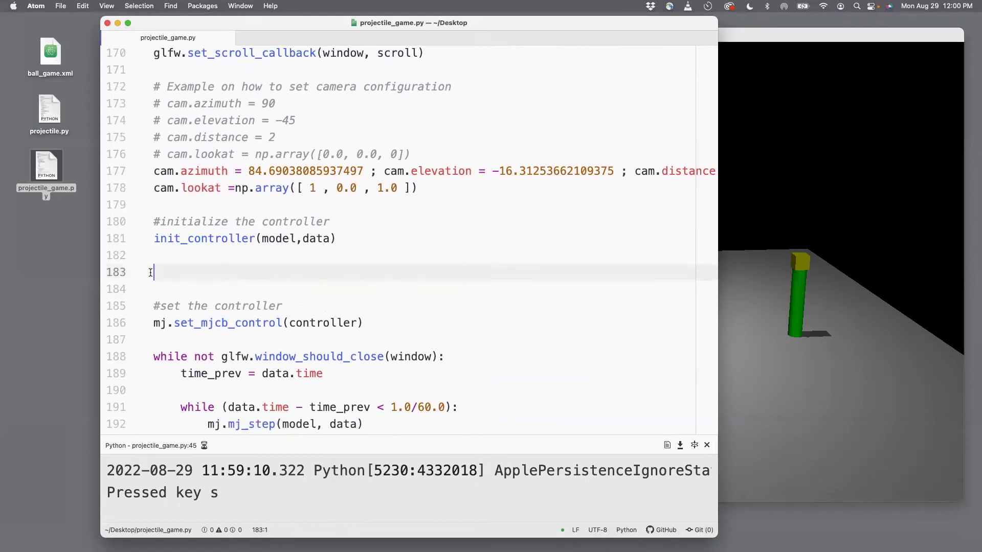
scroll(209, 297, "up", 5)
scroll(209, 296, "up", 8)
scroll(209, 297, "up", 8)
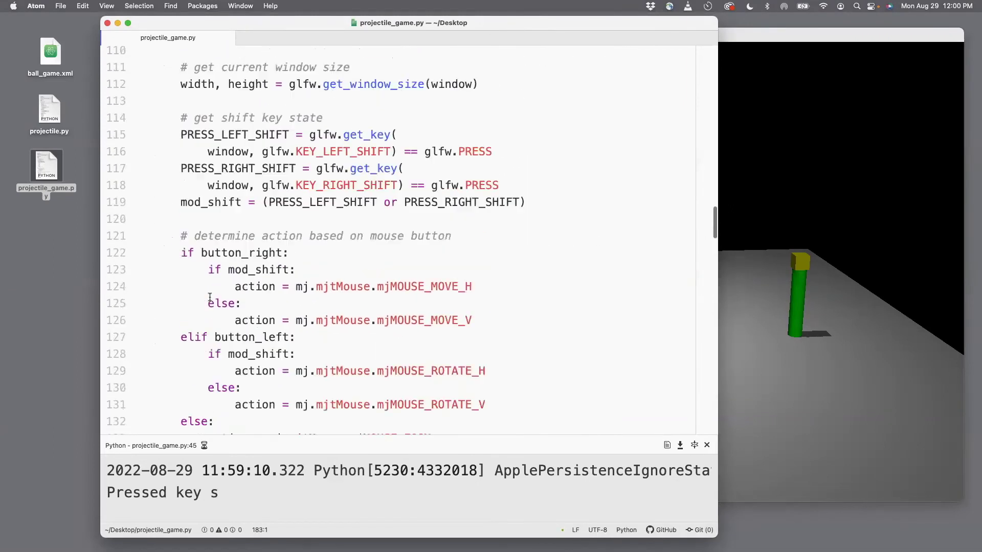
scroll(210, 296, "up", 10)
scroll(210, 296, "up", 6)
scroll(209, 297, "up", 2)
scroll(210, 297, "up", 1)
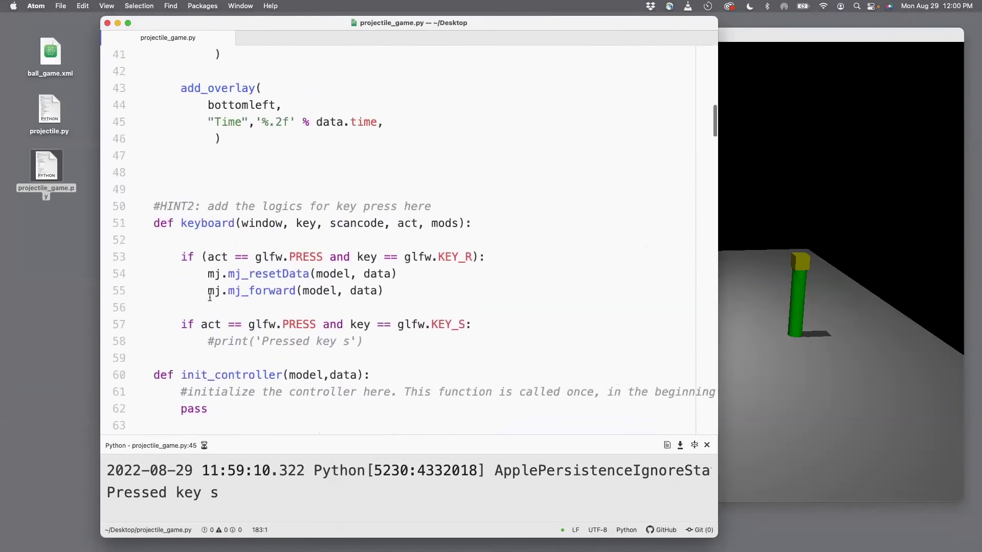
left_click(368, 341)
type("data.qvel[0] = 2         data.qvel[2] = 4")
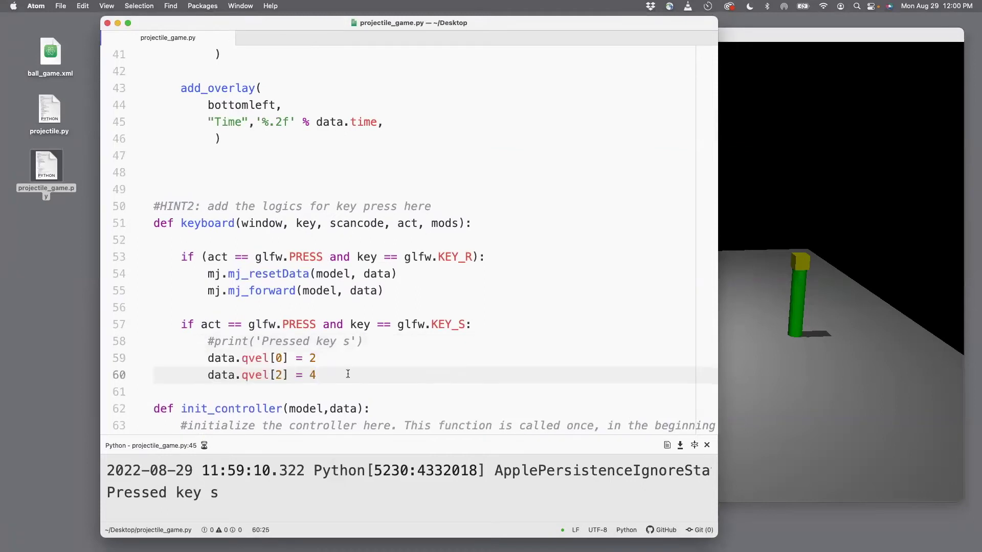
Close the old Demo, rerun the script and press S to launch the red ball at the green post.
left_click(724, 176)
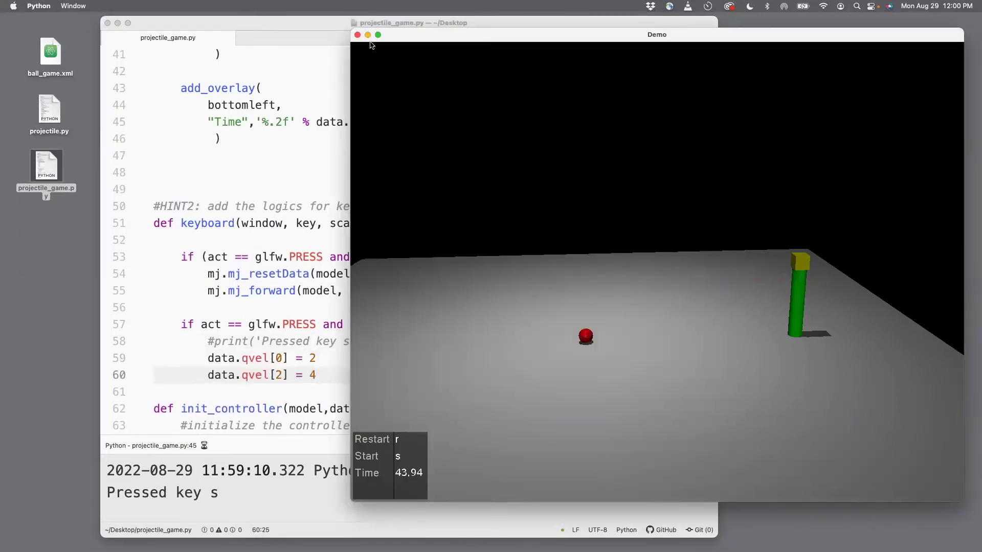
left_click(358, 34)
key("super+i")
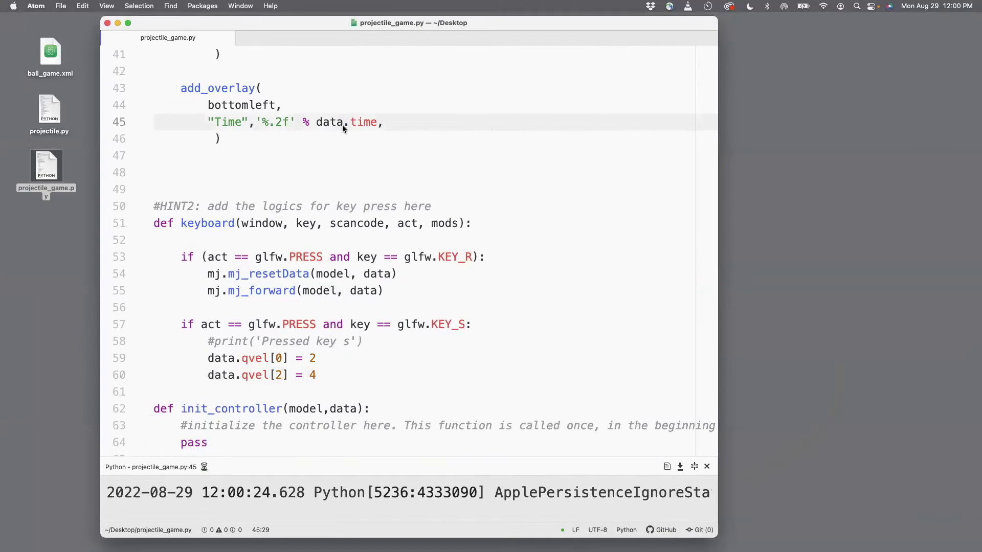
left_click_drag(339, 38, 490, 36)
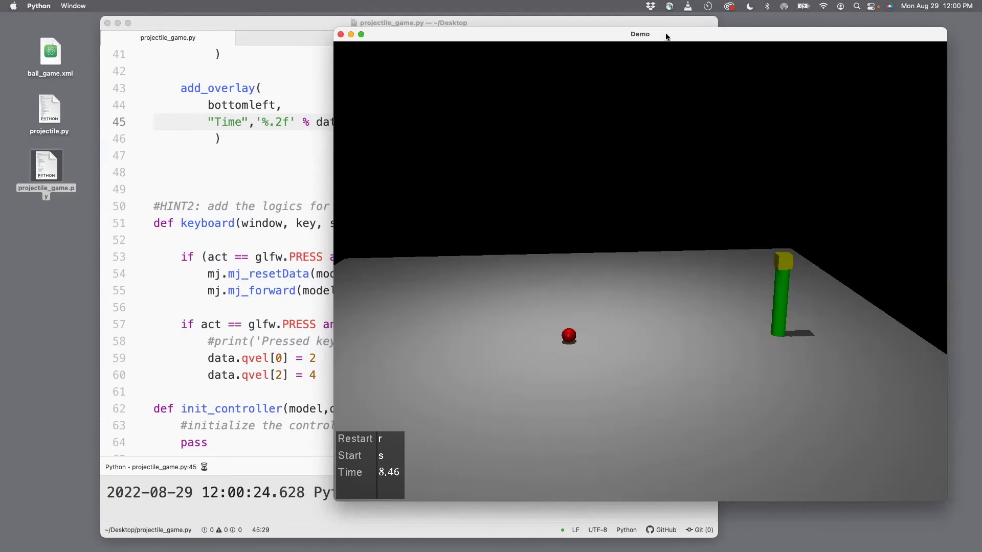
left_click_drag(666, 38, 686, 37)
key("s")
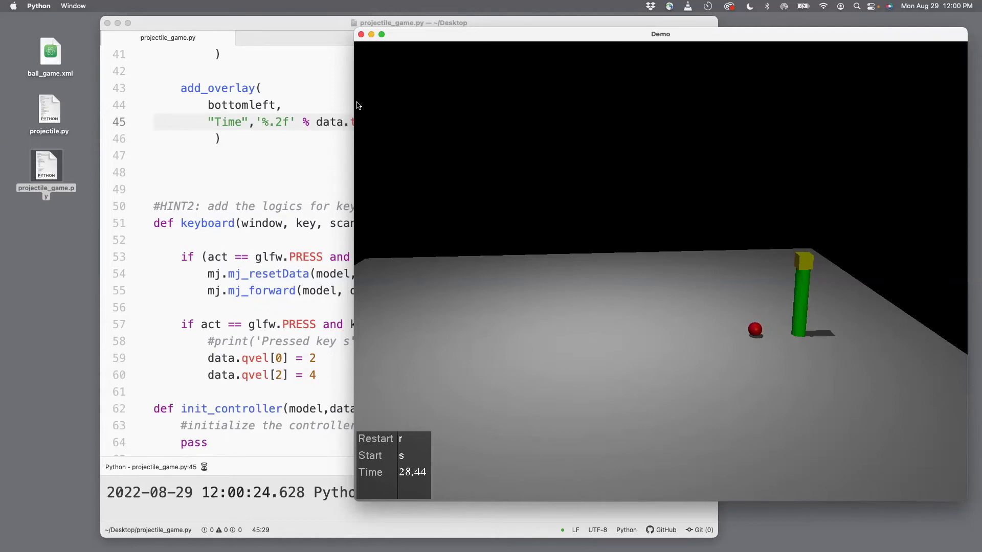
Add vel_x = 2 and vel_z = 4 in the S handler and assign them to qvel[0] and qvel[2].
left_click(361, 34)
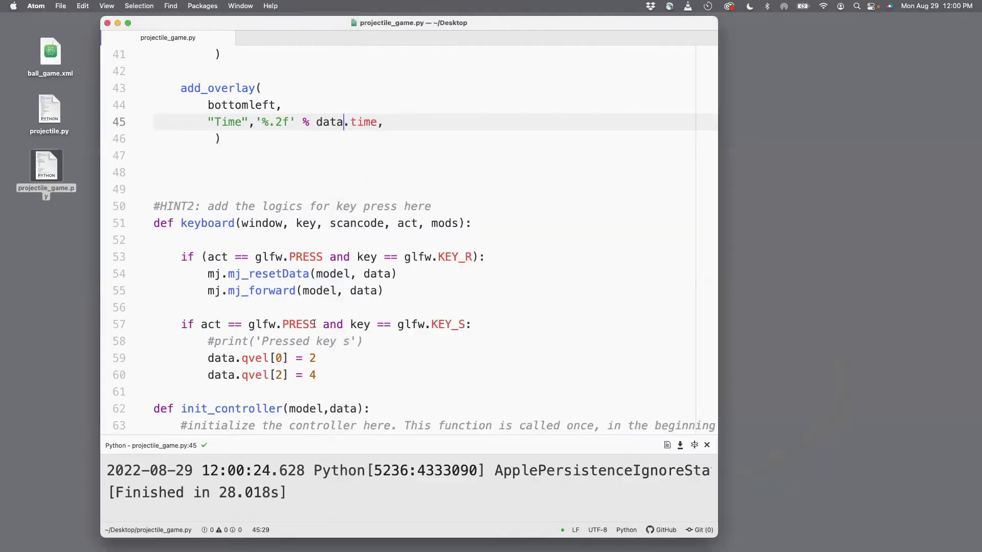
left_click(315, 358)
left_click(375, 341)
key("Return")
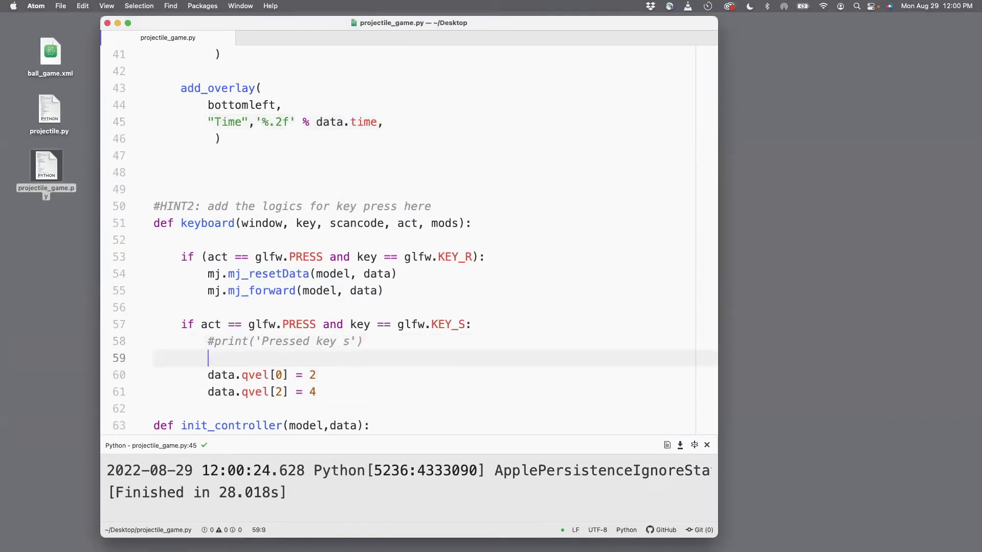
type("vel_x = 2")
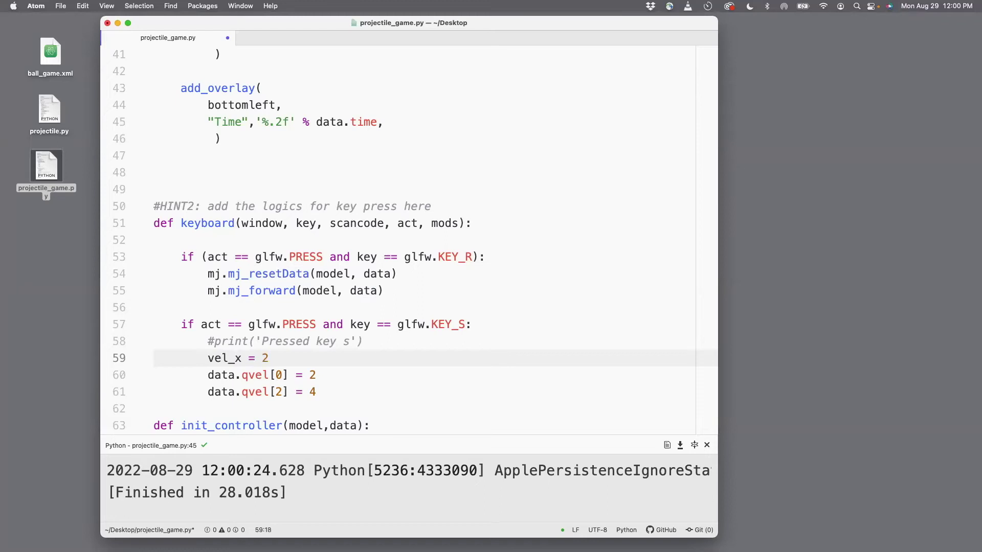
key("Return")
type("el_")
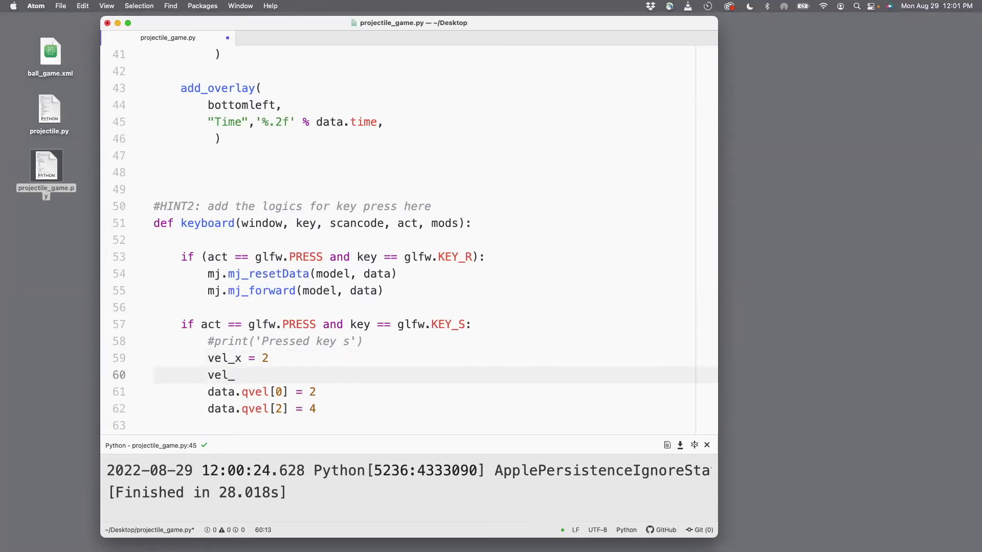
type("z = 4")
left_click(323, 391)
type("vl")
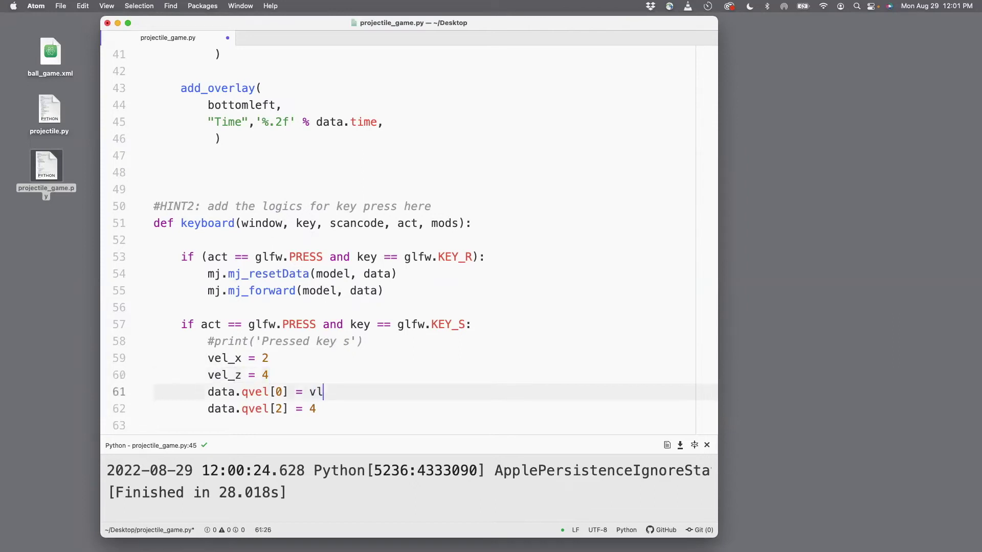
key("BackSpace")
type("el_x")
left_click(317, 408)
key("BackSpace")
type("vel_z")
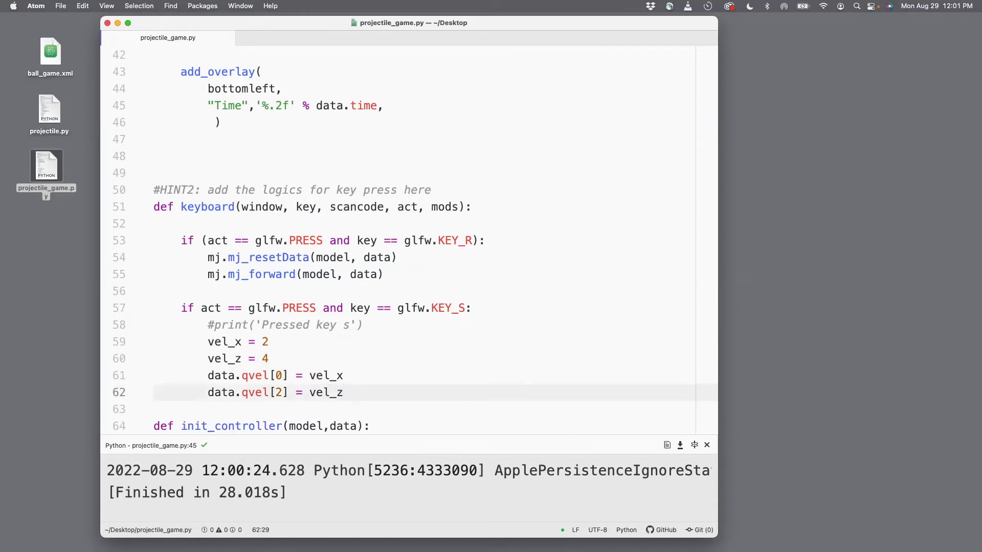
key("super+s")
Move the vel_x and vel_z definitions to the top of the script near line 17 and save.
left_click_drag(276, 358, 203, 342)
key("super+x")
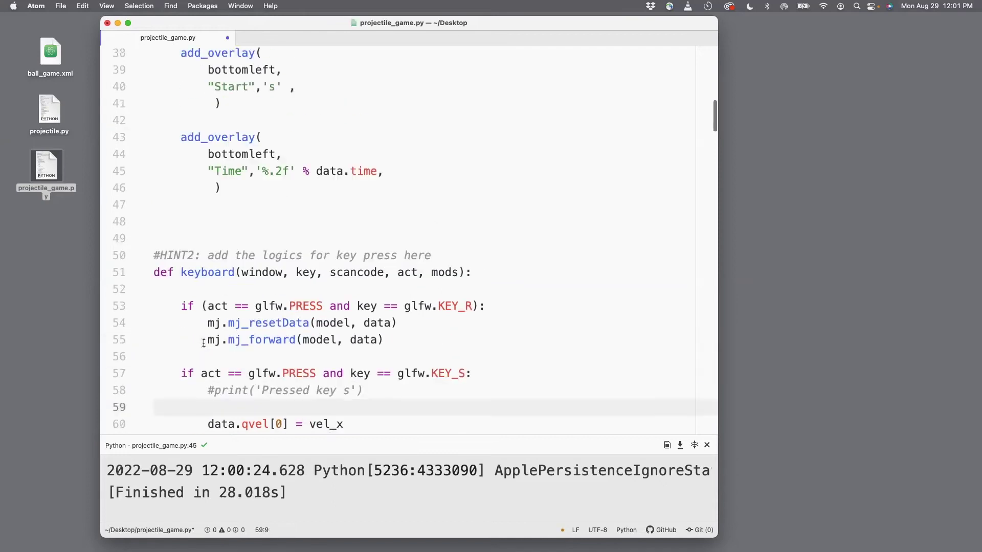
scroll(203, 307, "up", 10)
scroll(204, 308, "up", 5)
left_click(167, 92)
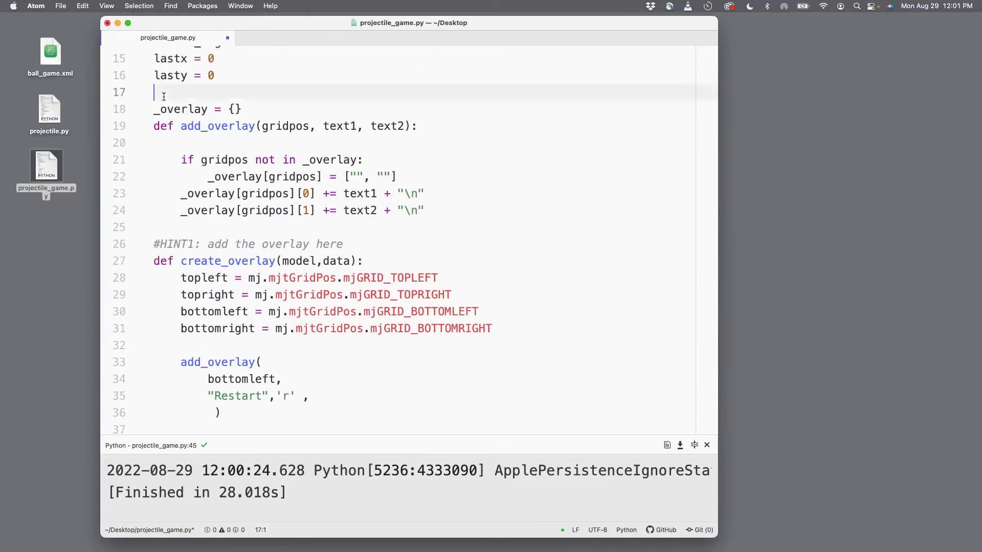
key("Return")
key("super+v")
key("super+s")
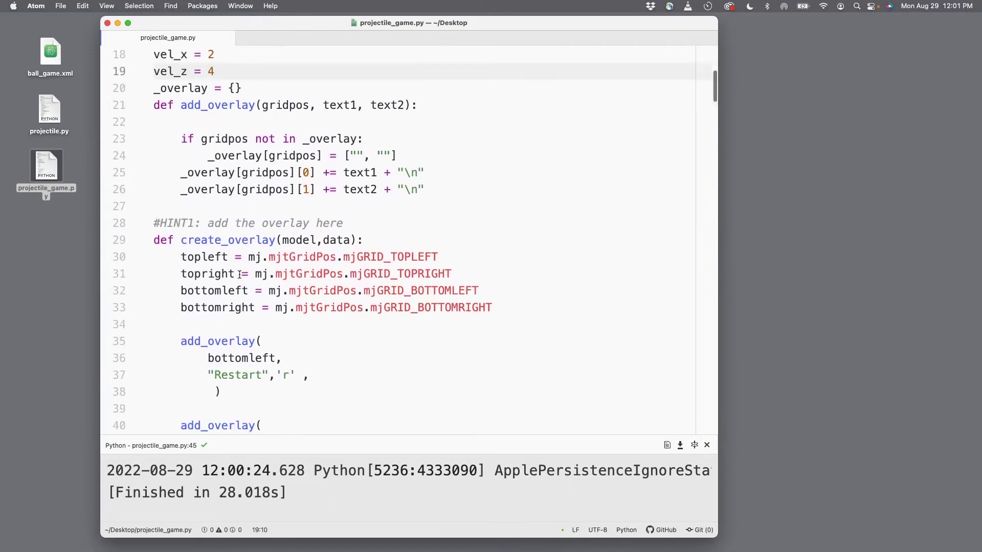
scroll(239, 272, "down", 5)
scroll(230, 284, "down", 5)
scroll(223, 293, "down", 4)
scroll(223, 292, "down", 1)
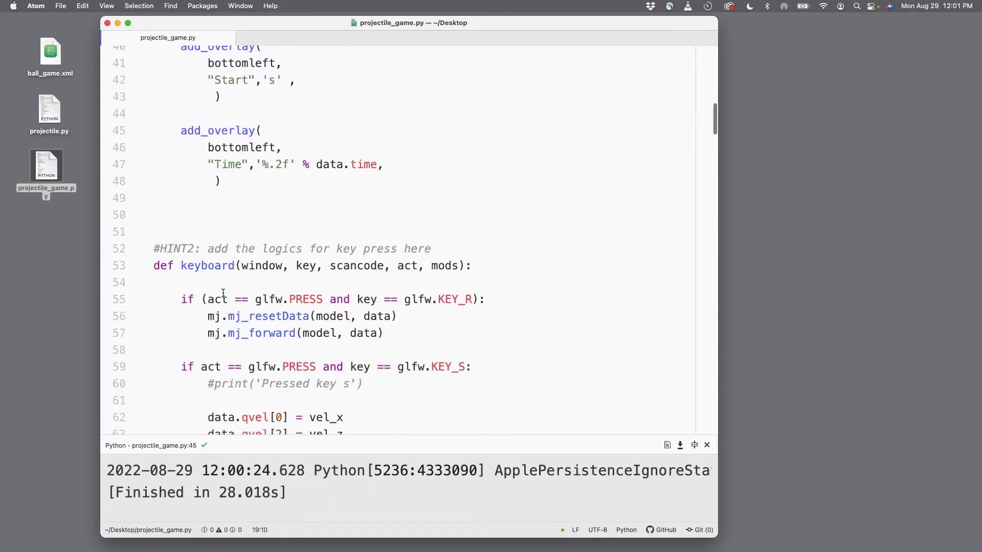
Declare global vel_x and global vel_z at the start of keyboard() and save the file.
left_click(215, 277)
type("g")
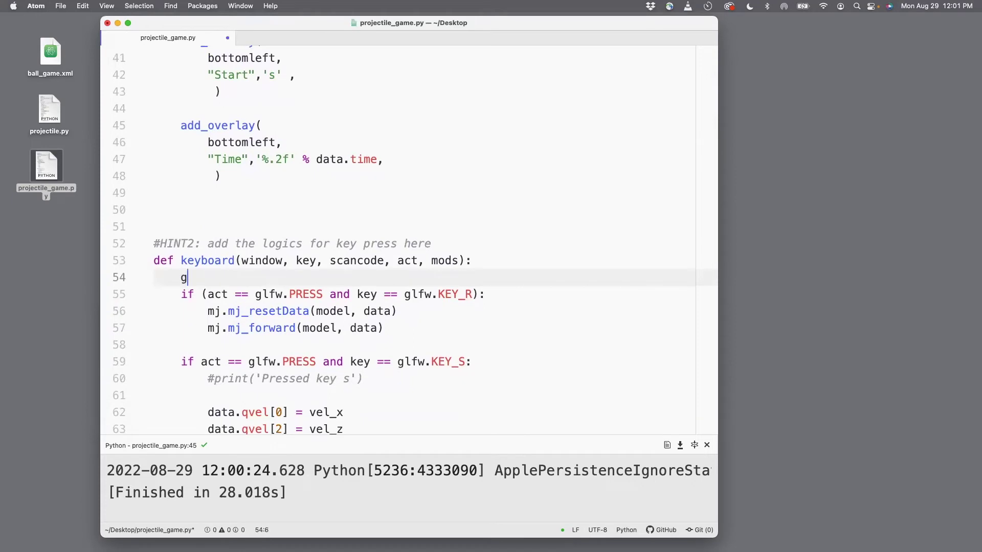
type("lobal vel_x")
key("Return")
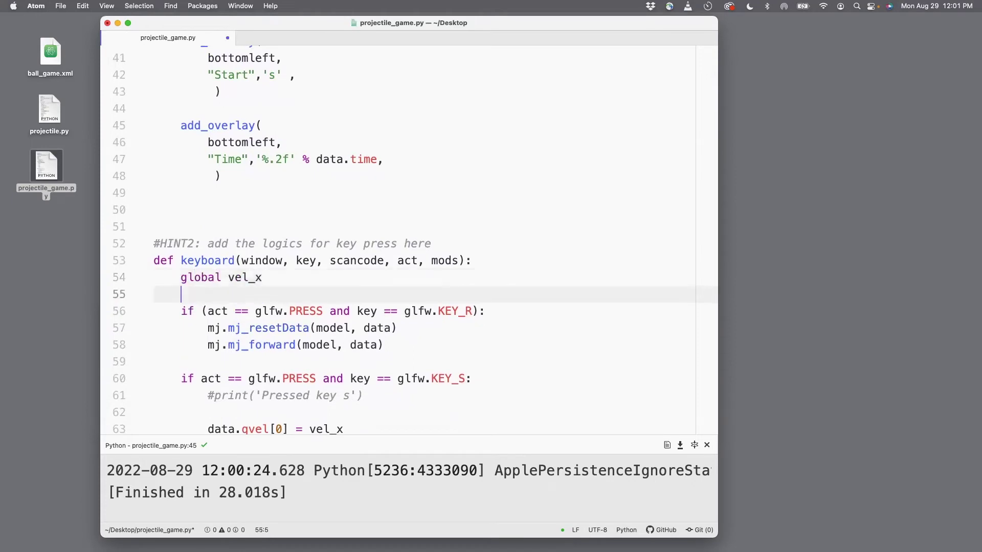
type("global vel_z")
key("Return")
key("super+s")
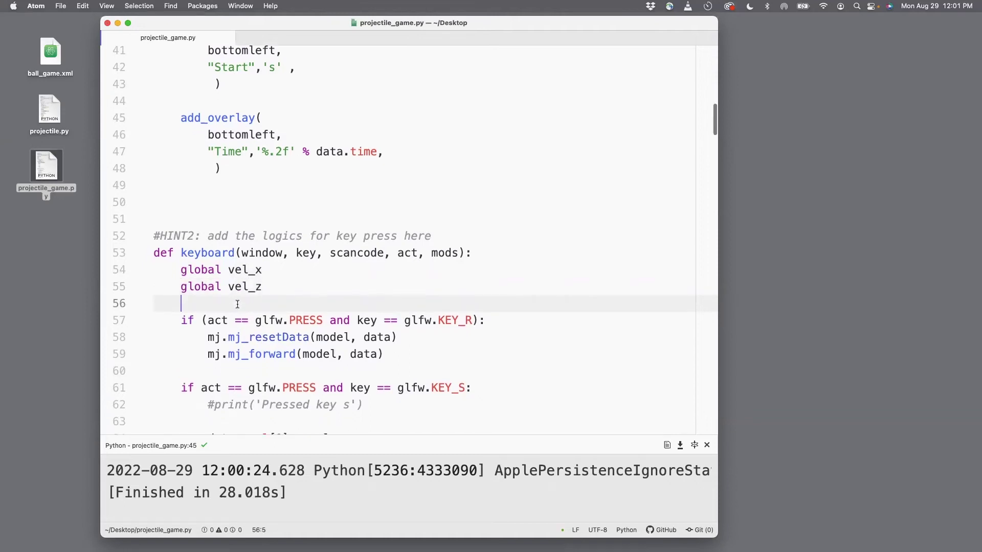
scroll(236, 304, "down", 3)
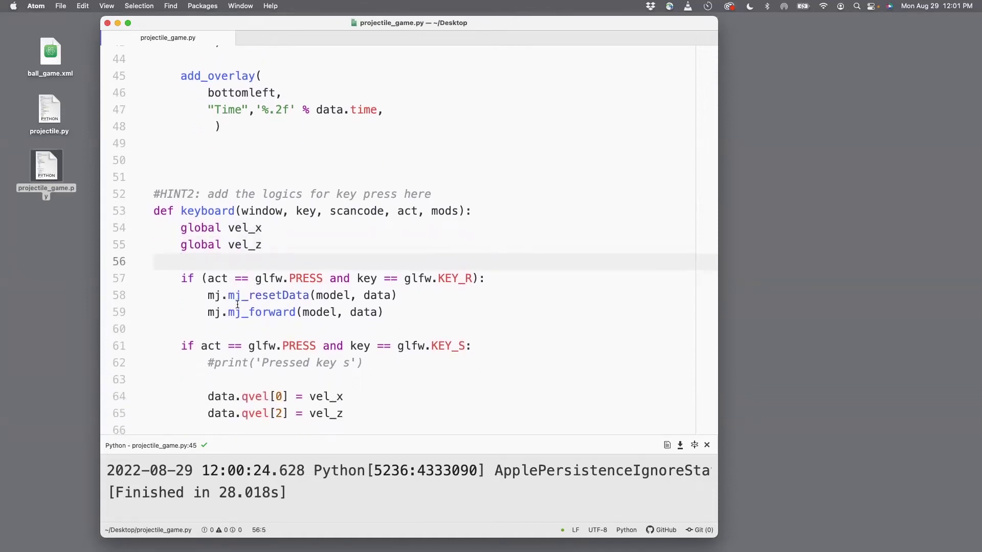
scroll(237, 304, "up", 2)
scroll(237, 304, "up", 2)
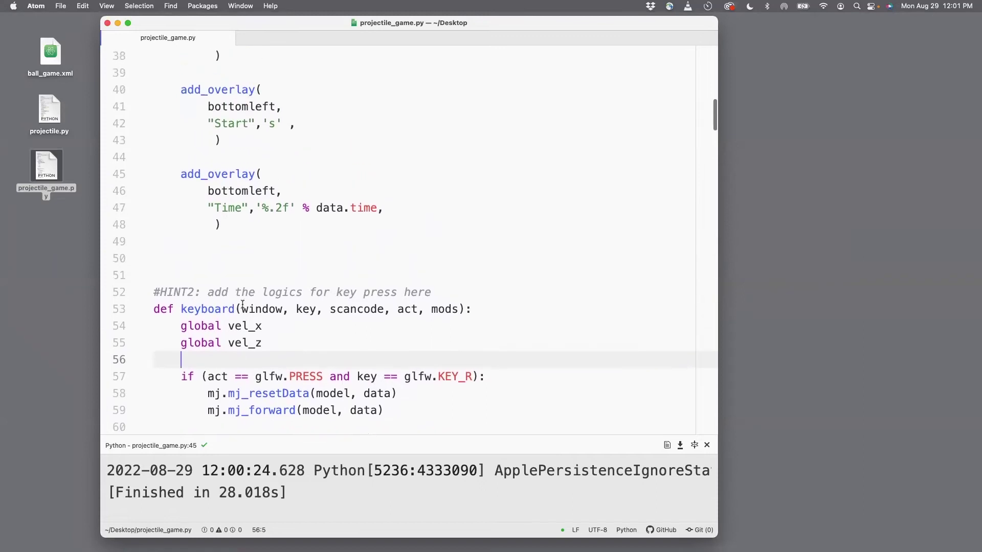
scroll(237, 303, "up", 2)
scroll(241, 307, "up", 3)
scroll(241, 307, "up", 2)
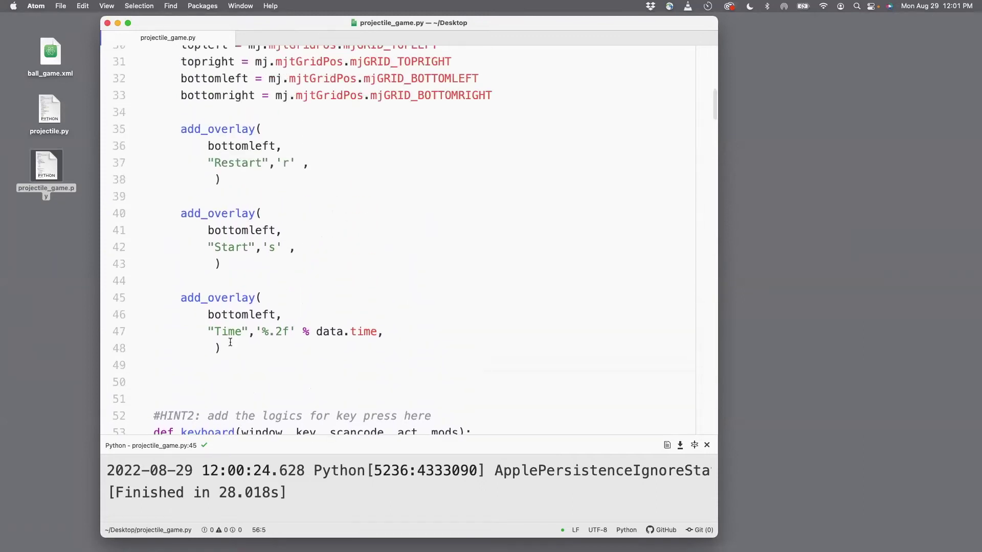
mouse_move(228, 348)
left_mouse_down()
mouse_move(181, 313)
mouse_move(181, 297)
left_mouse_up()
Duplicate the Time overlay as a top-left 'vel x' overlay showing vel_x, and save.
key("super+c")
key("Right")
key("Return")
key("Return")
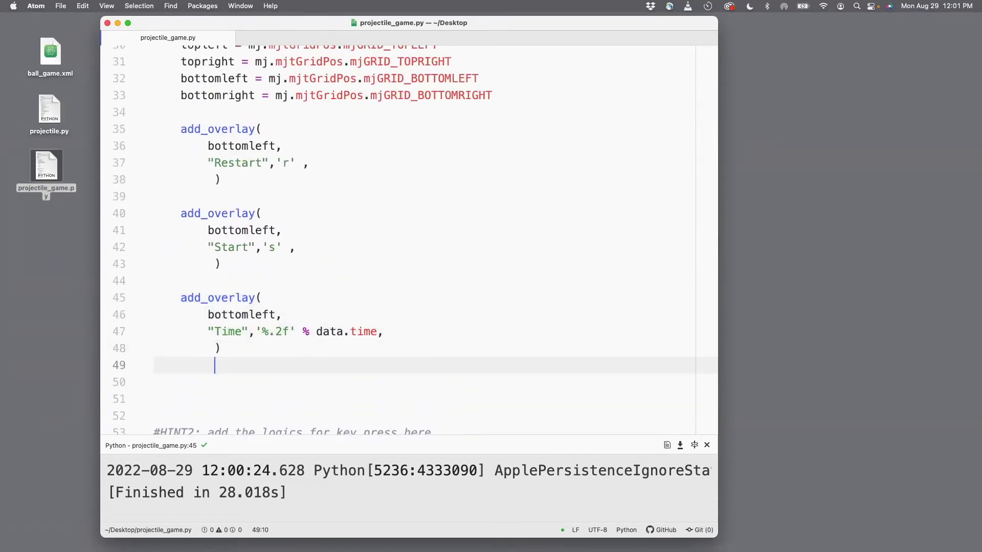
key("BackSpace")
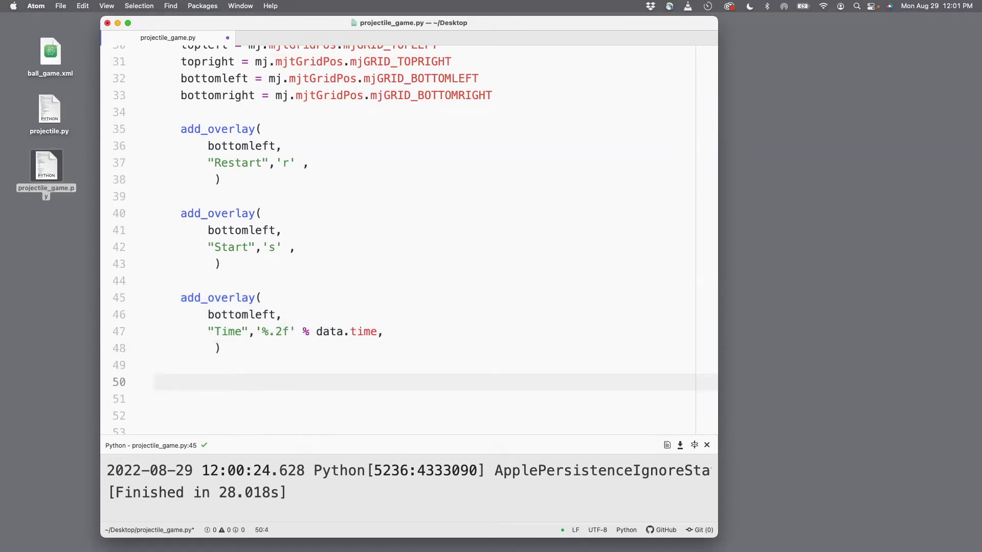
key("super+v")
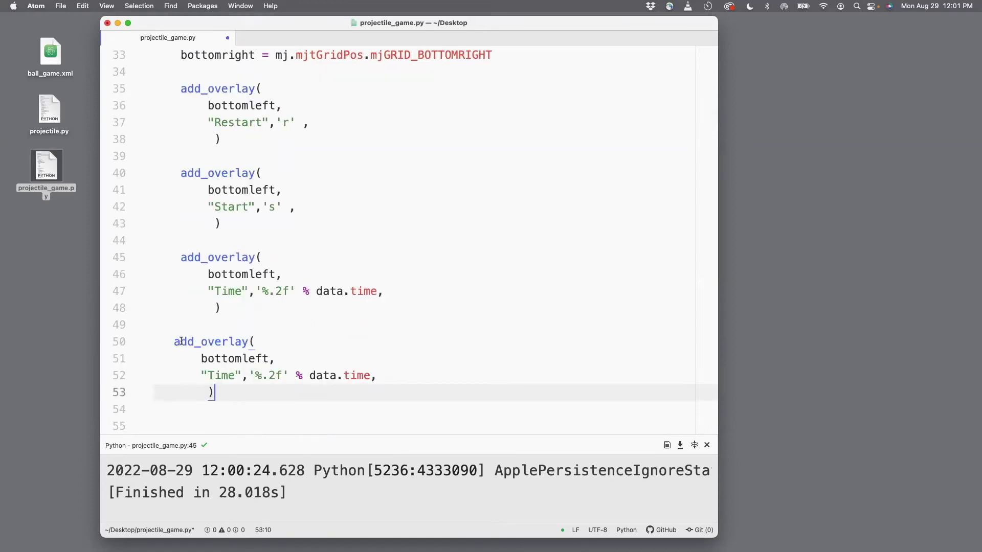
left_click(176, 342)
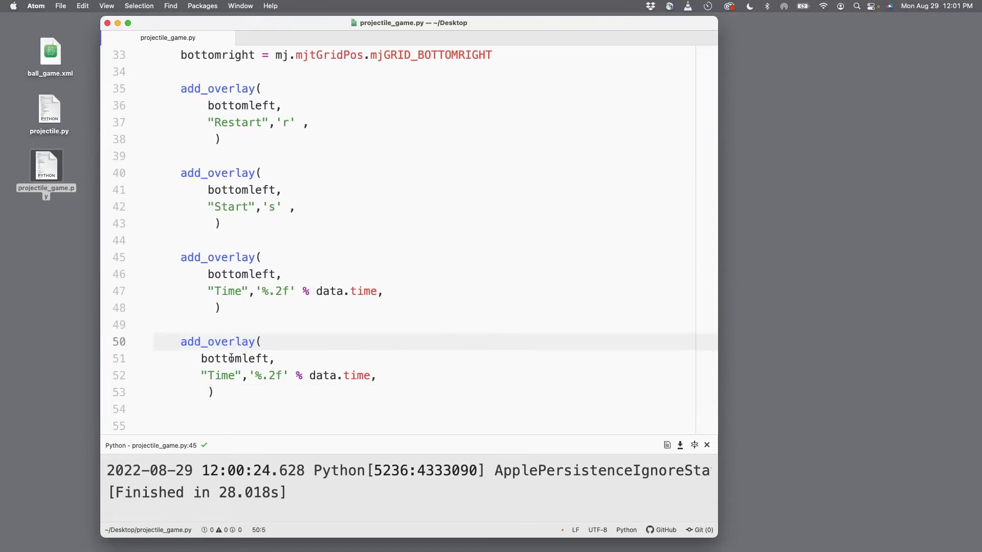
left_click_drag(237, 359, 200, 359)
type("top")
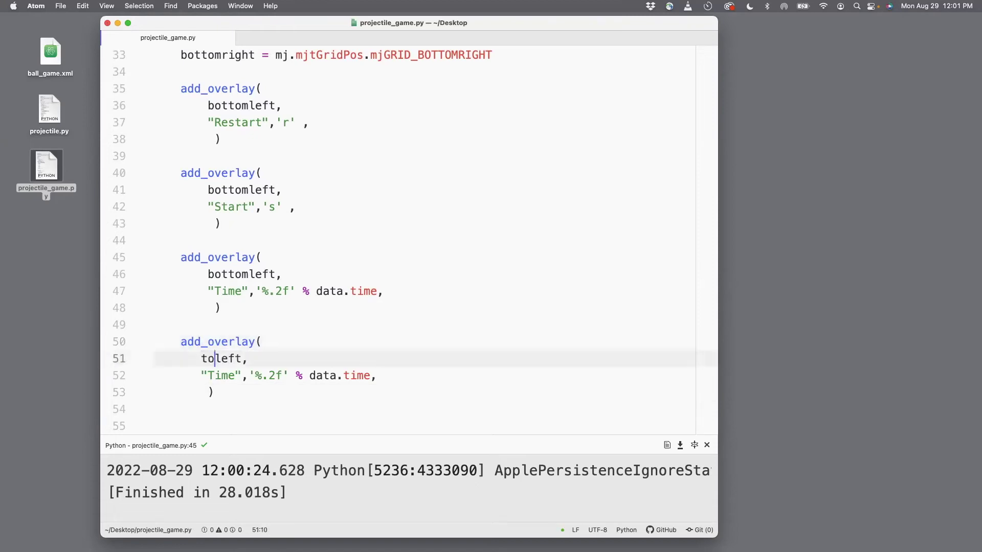
left_click_drag(233, 376, 205, 376)
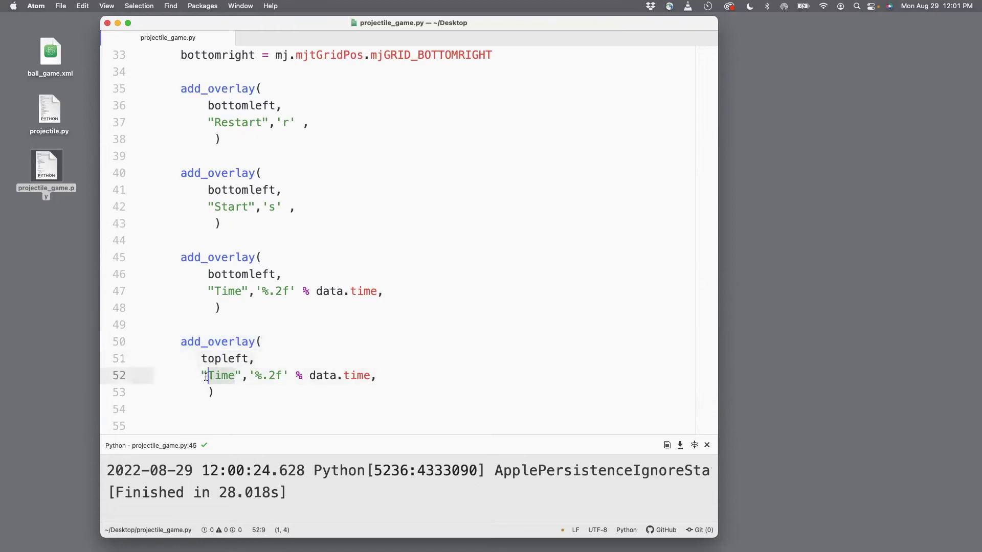
type("vel x")
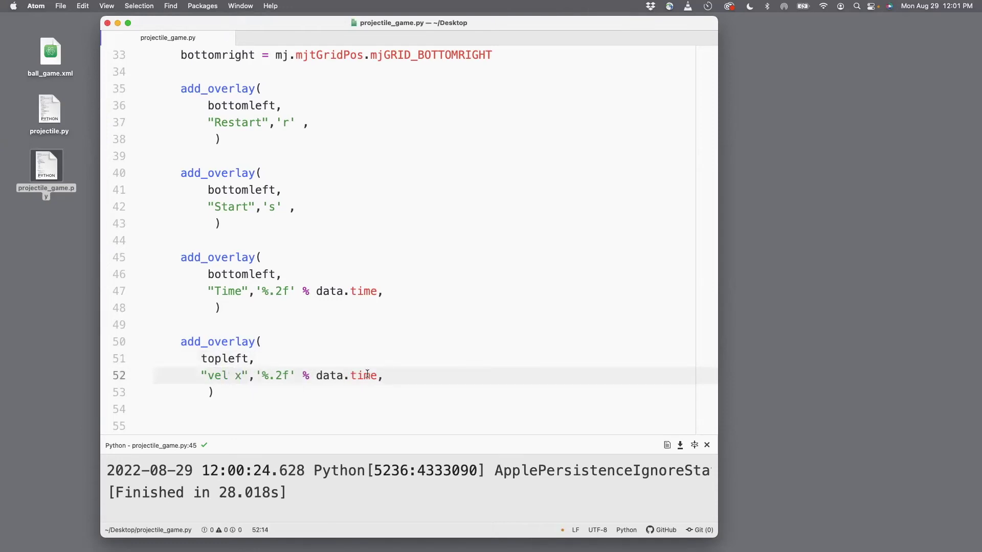
left_click_drag(378, 375, 316, 375)
type("vel_x")
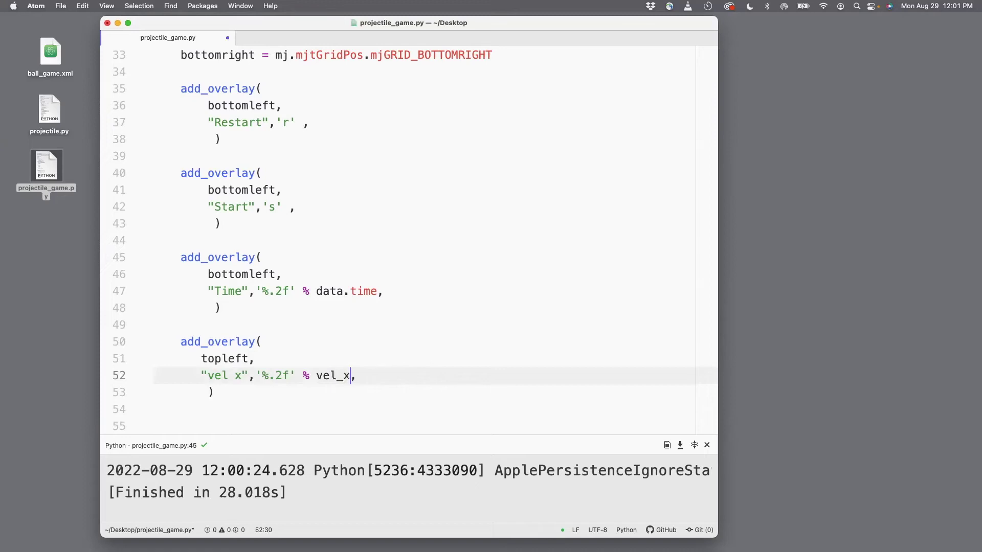
key("super+s")
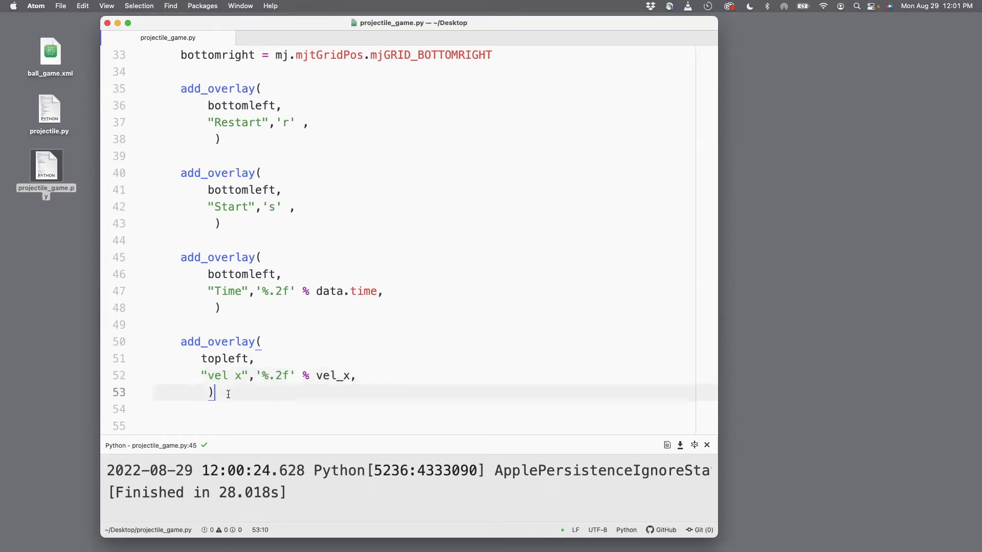
Duplicate the vel x overlay as a 'vel z' overlay showing vel_z, and save.
left_click_drag(222, 392, 178, 342)
left_click(213, 392)
key("Return")
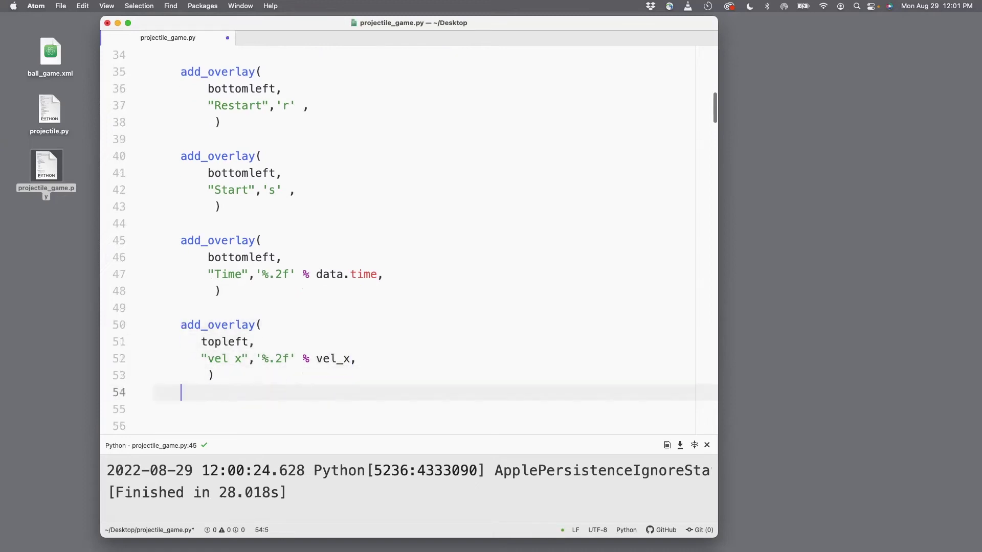
key("Return")
key("super+v")
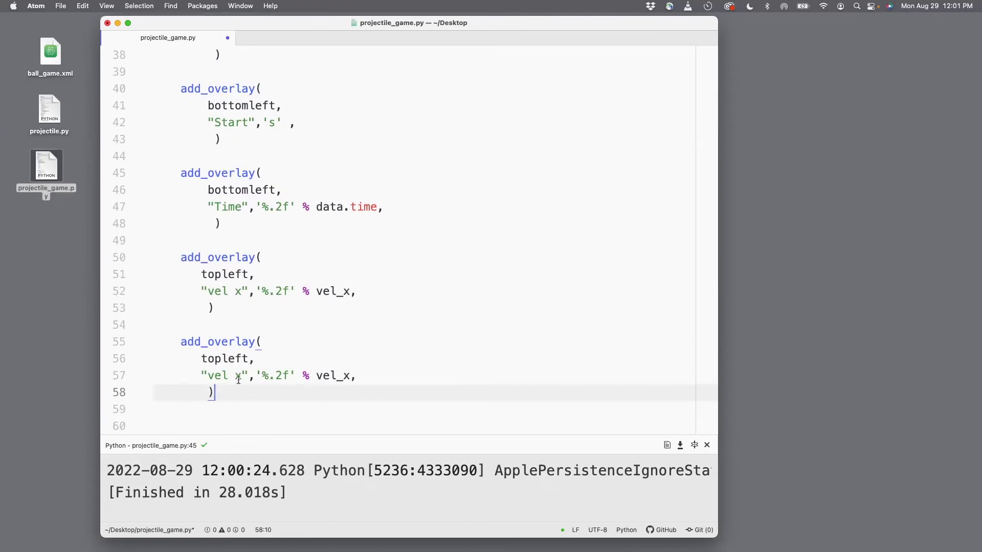
left_click_drag(241, 375, 236, 375)
type("z")
double_click(347, 375)
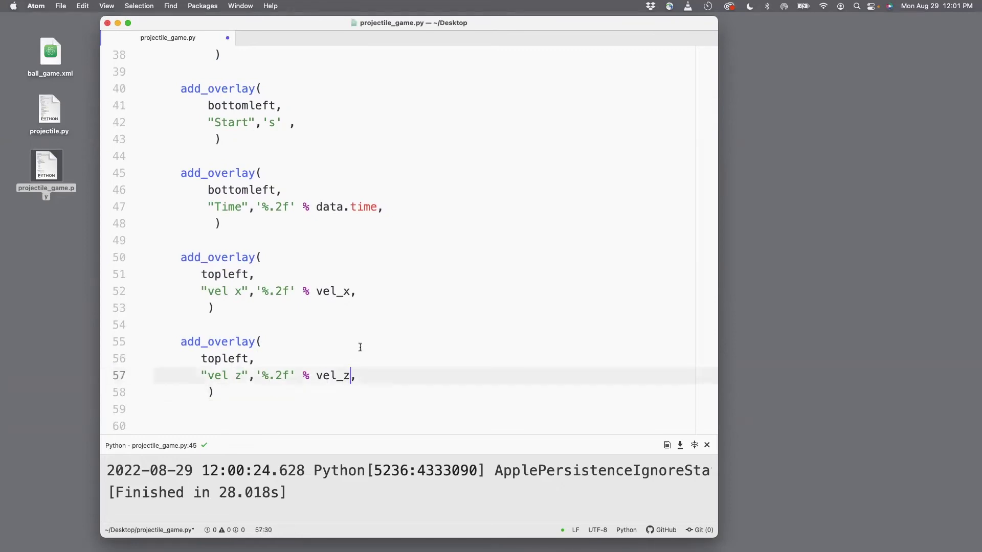
type("z")
key("super+s")
scroll(340, 353, "up", 4)
scroll(340, 353, "up", 5)
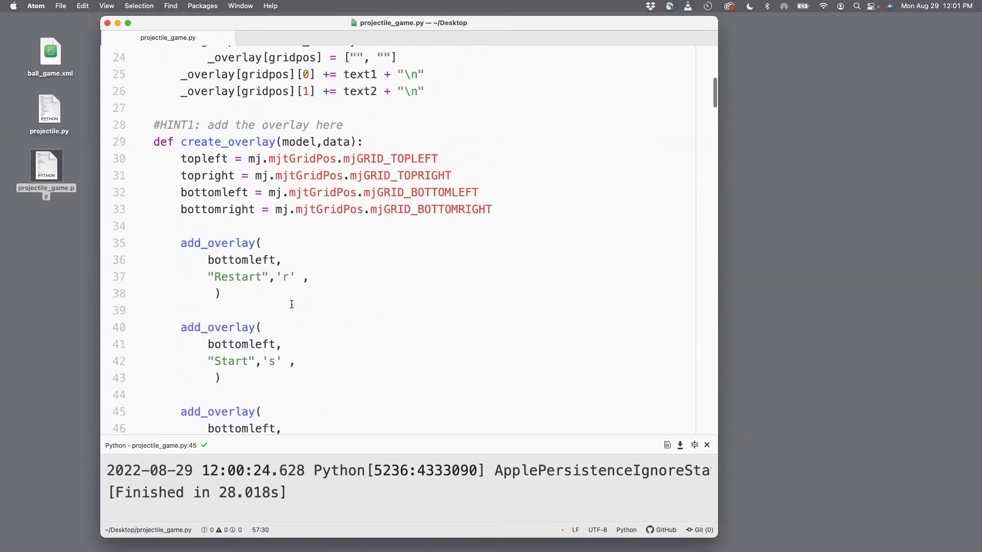
Declare 'global vel_x' and 'global vel_z' at the top of create_overlay, save and run the script.
left_click(363, 142)
key("Return")
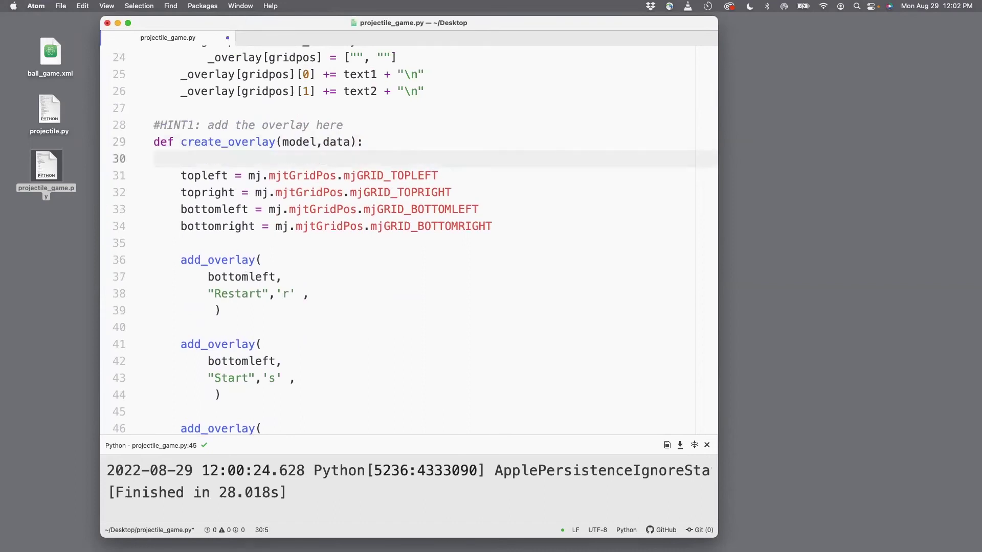
type("global vel_x")
key("Return")
type("global ")
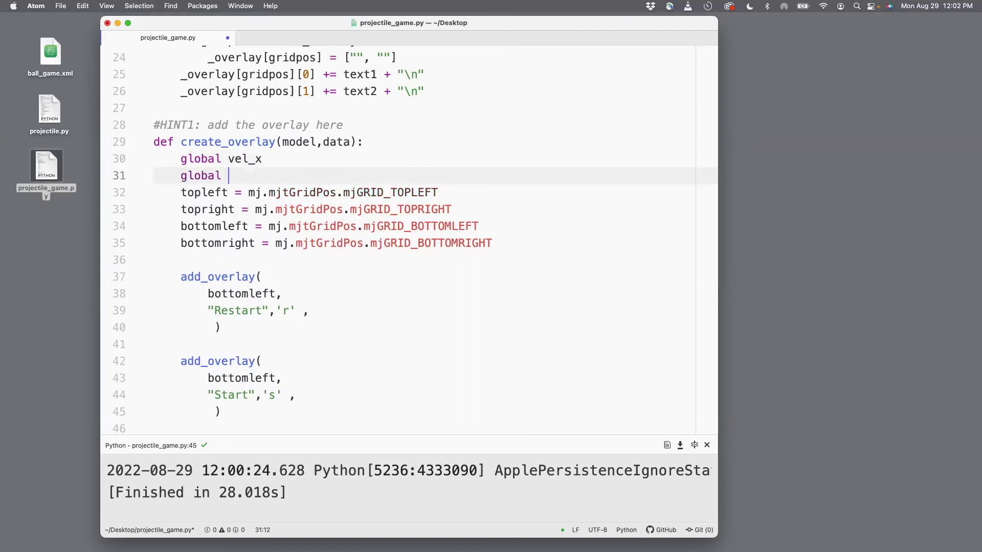
type("vel_z")
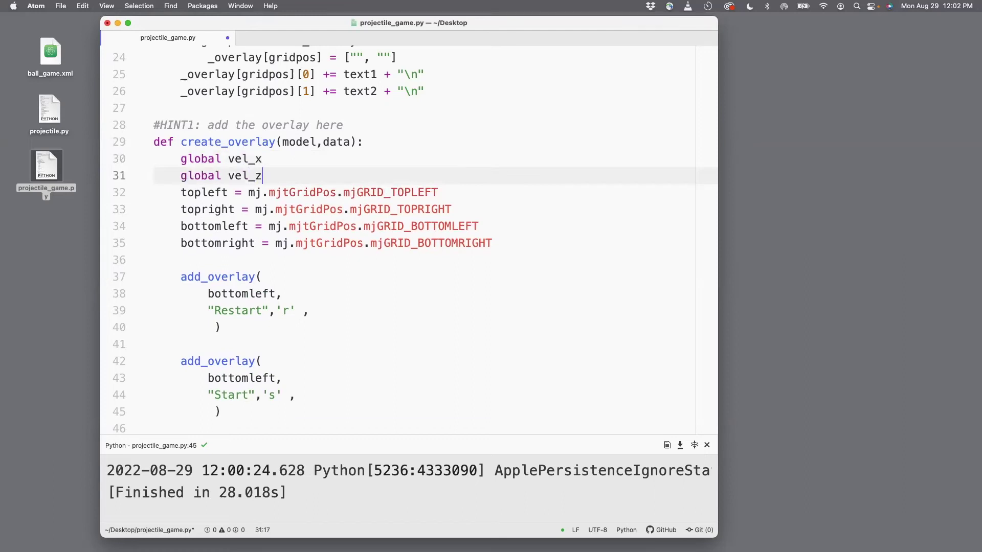
key("Return")
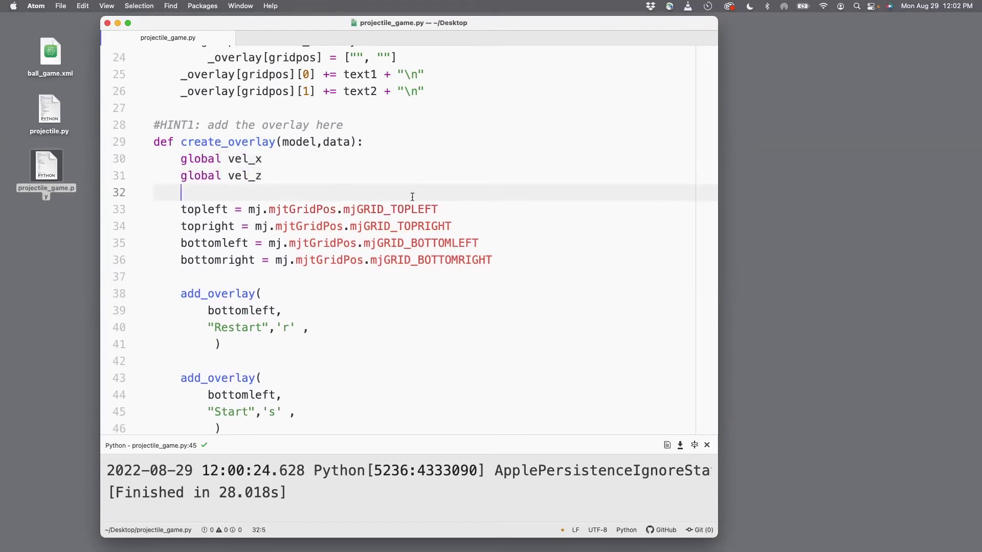
key("super+s")
key("super+shift+b")
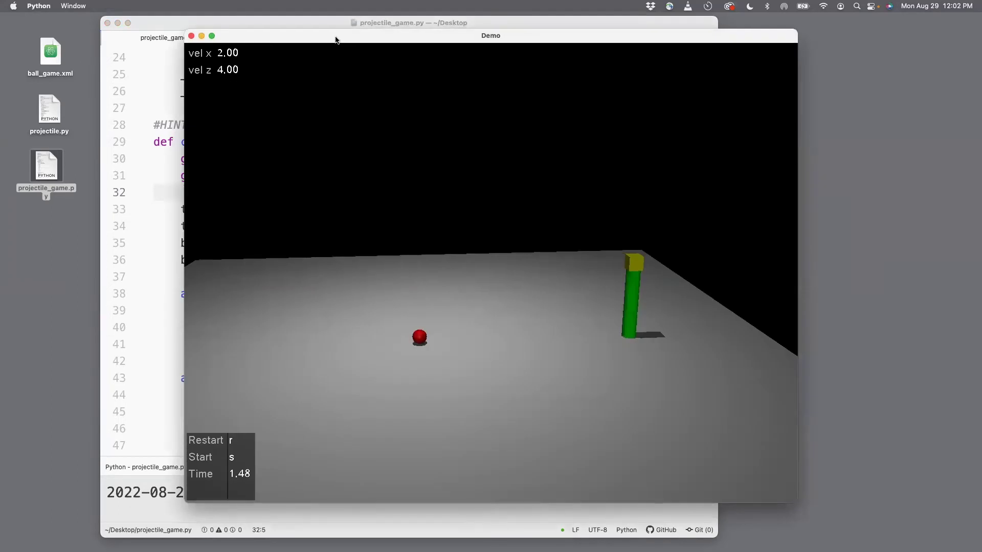
Move the Demo window aside, launch the ball with S toward the green post, then close the simulation.
left_click_drag(336, 38, 402, 38)
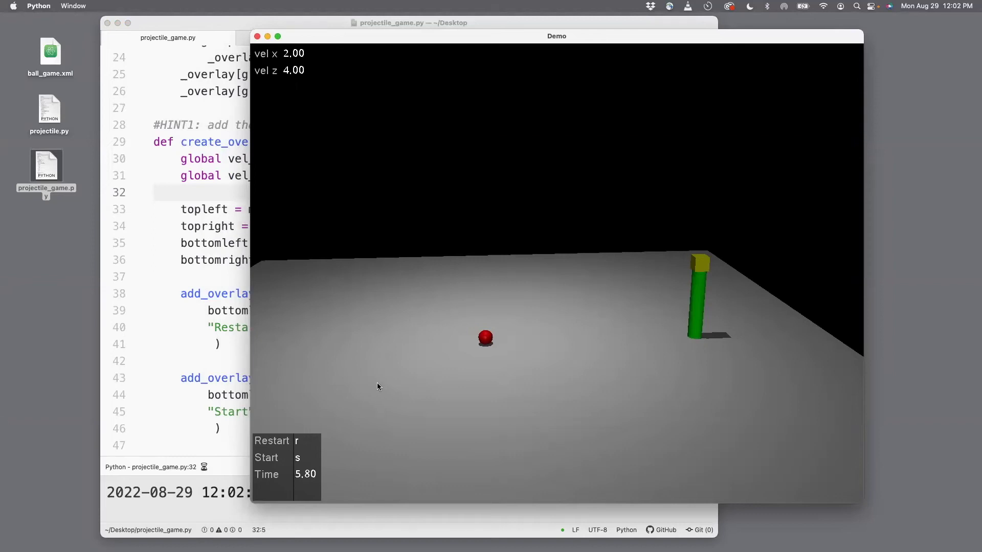
key("s")
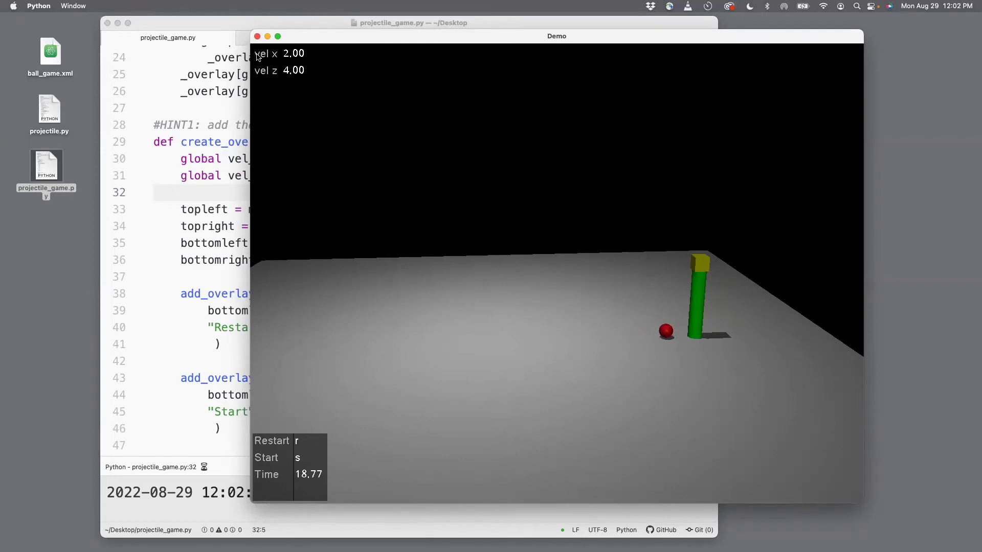
left_click(257, 36)
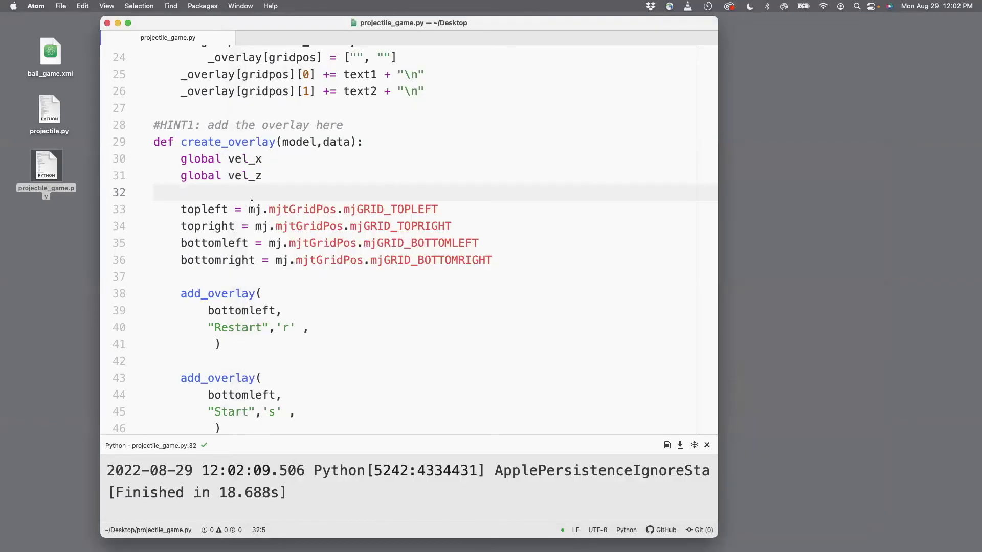
scroll(271, 328, "down", 5)
scroll(283, 322, "down", 4)
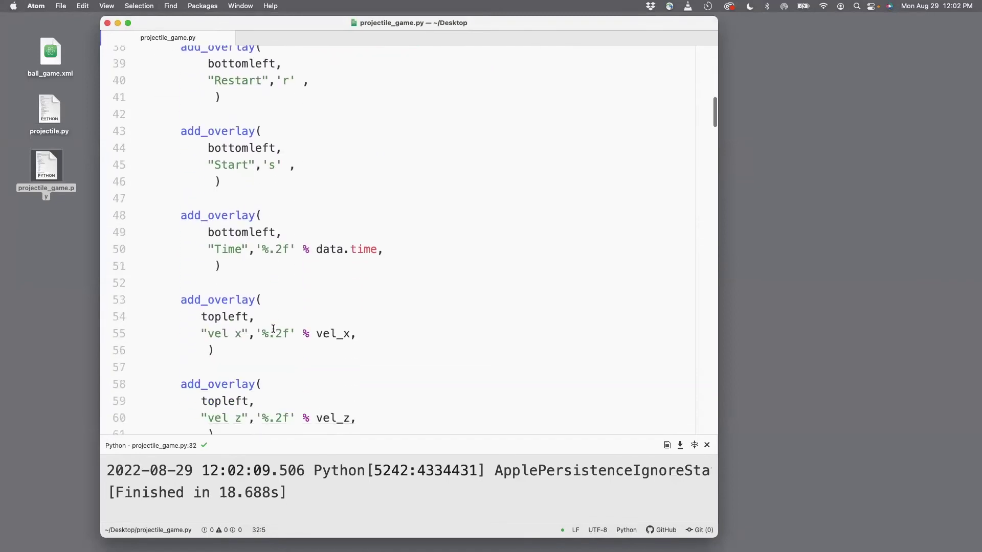
scroll(291, 314, "down", 4)
scroll(299, 309, "down", 3)
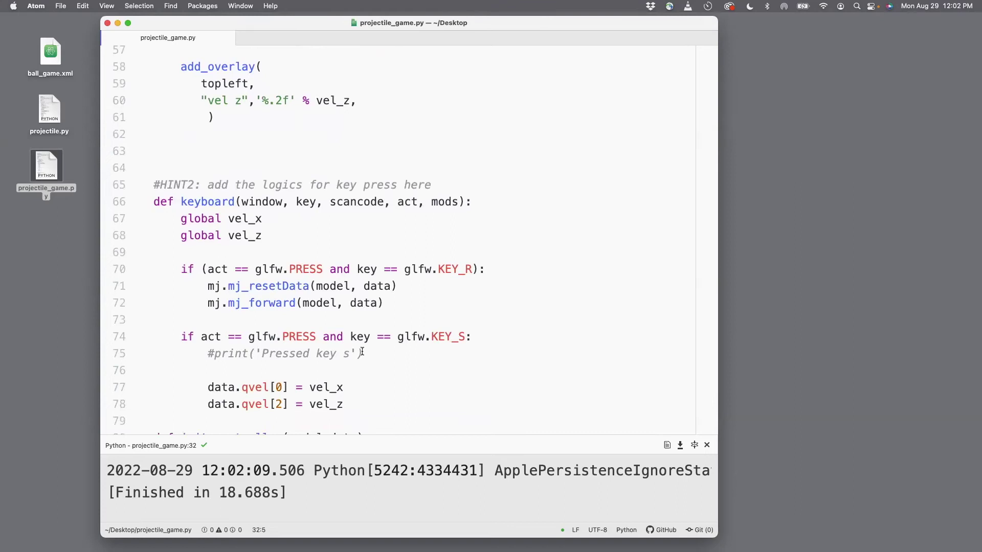
Copy the KEY_S if-block into a new KEY_UP handler that raises vel_z by 2.
left_click_drag(369, 354, 175, 334)
key("super+c")
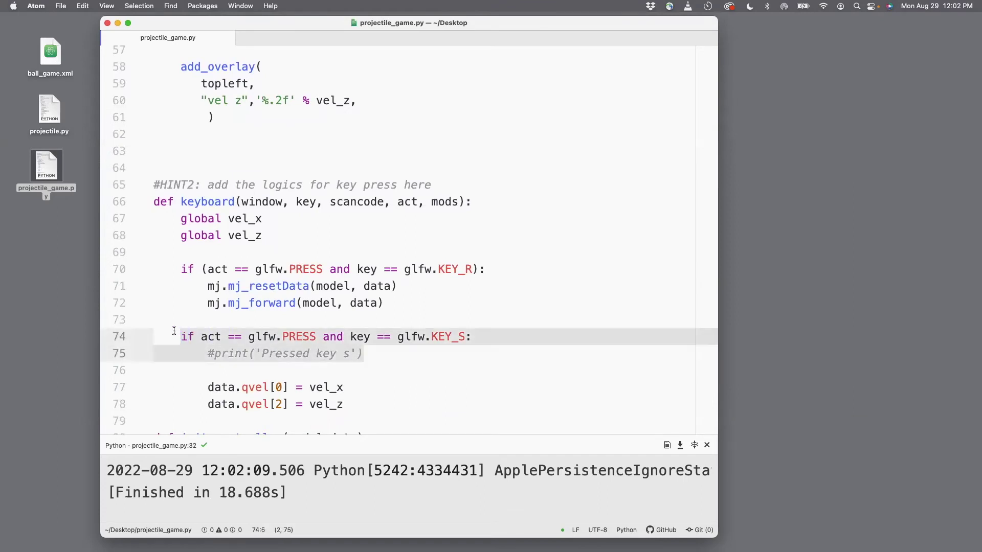
scroll(274, 377, "down", 3)
left_click(353, 206)
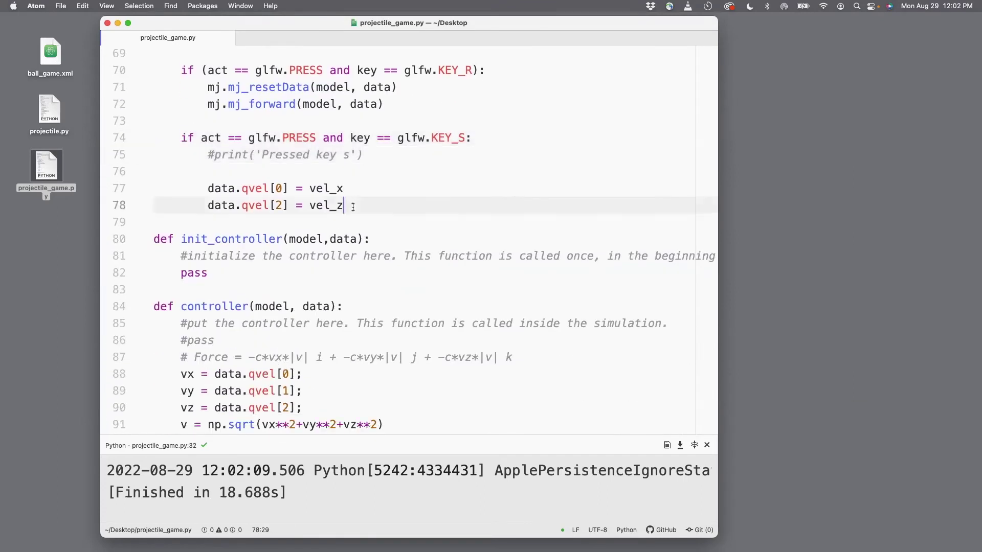
key("Return")
key("Return")
key("super+v")
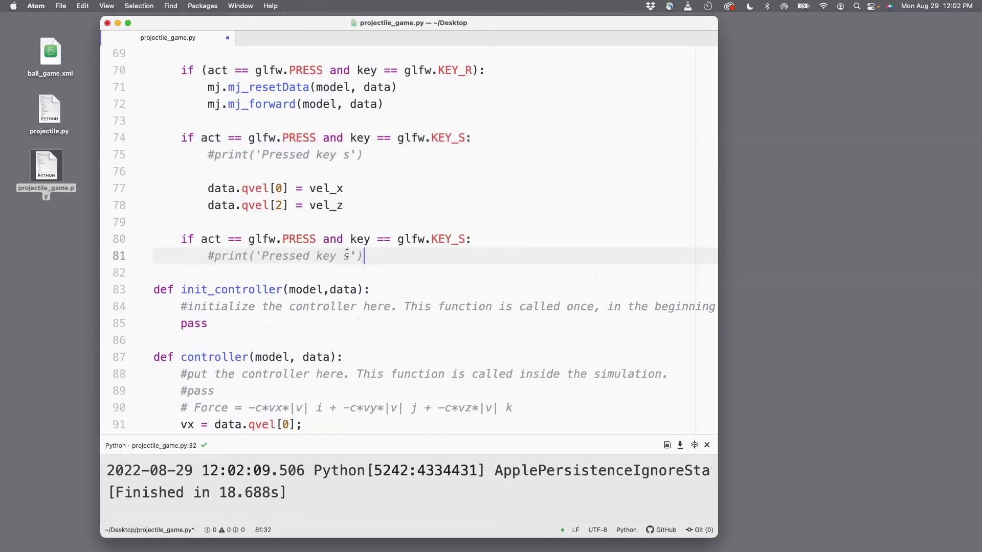
left_click_drag(372, 256, 208, 257)
key("BackSpace")
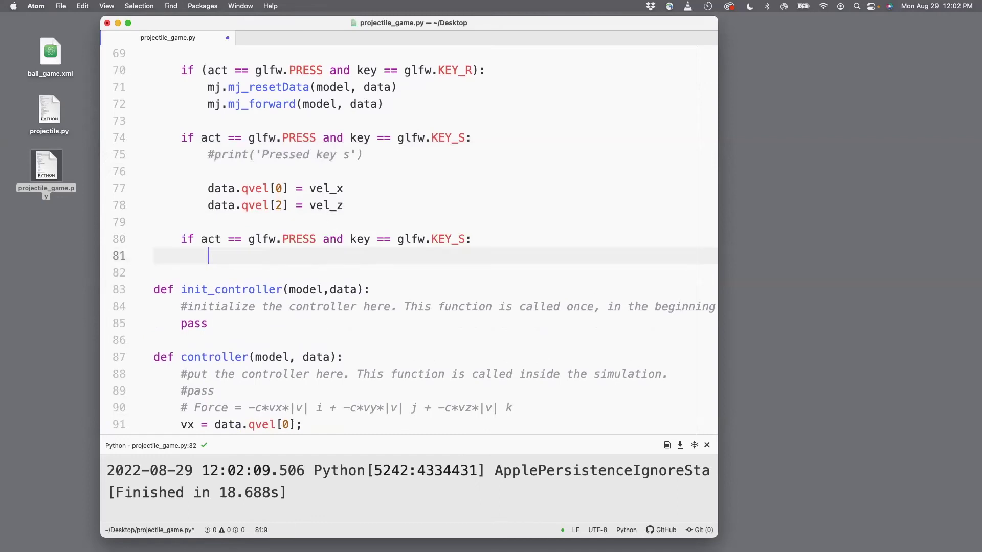
left_click(467, 239)
key("BackSpace")
type("P")
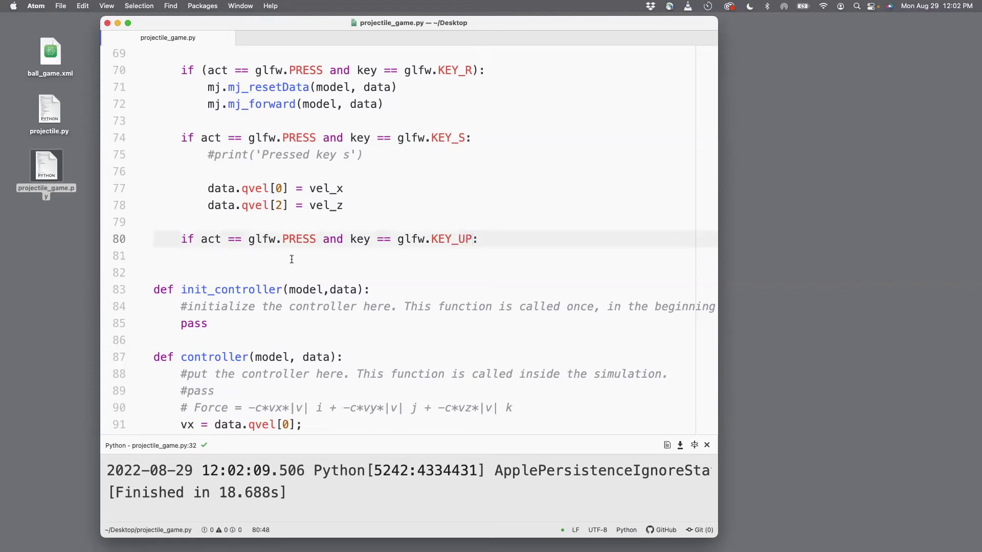
left_click(291, 257)
type("vel_z +=")
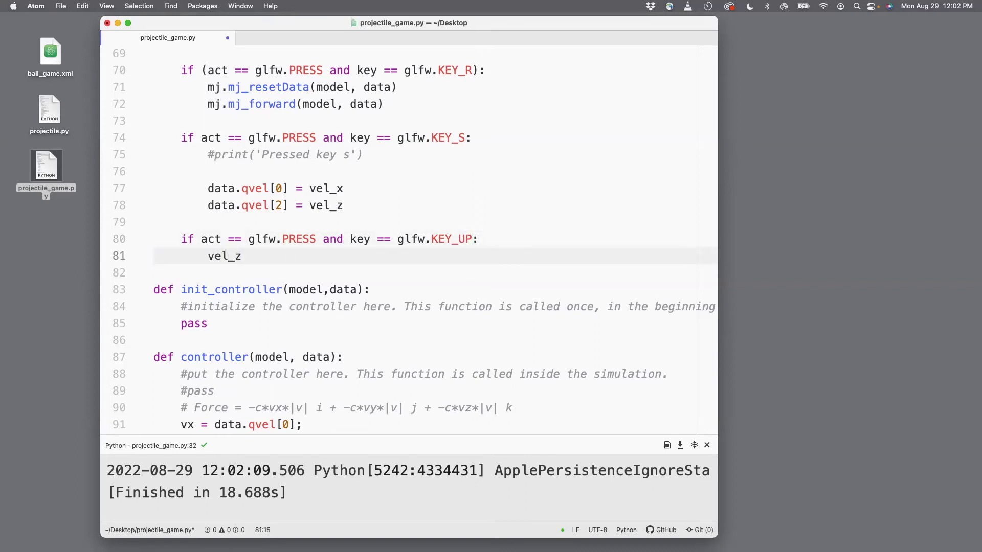
type("2")
Duplicate the KEY_UP handler as a KEY_DOWN handler that lowers vel_z by 2, and save.
left_click_drag(277, 255, 180, 239)
key("super+c")
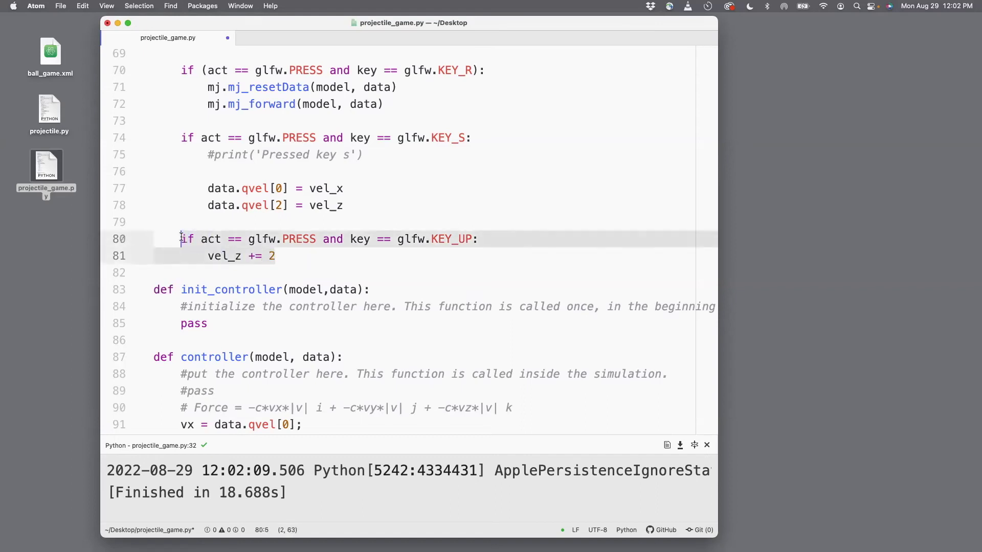
left_click(282, 260)
key("Return")
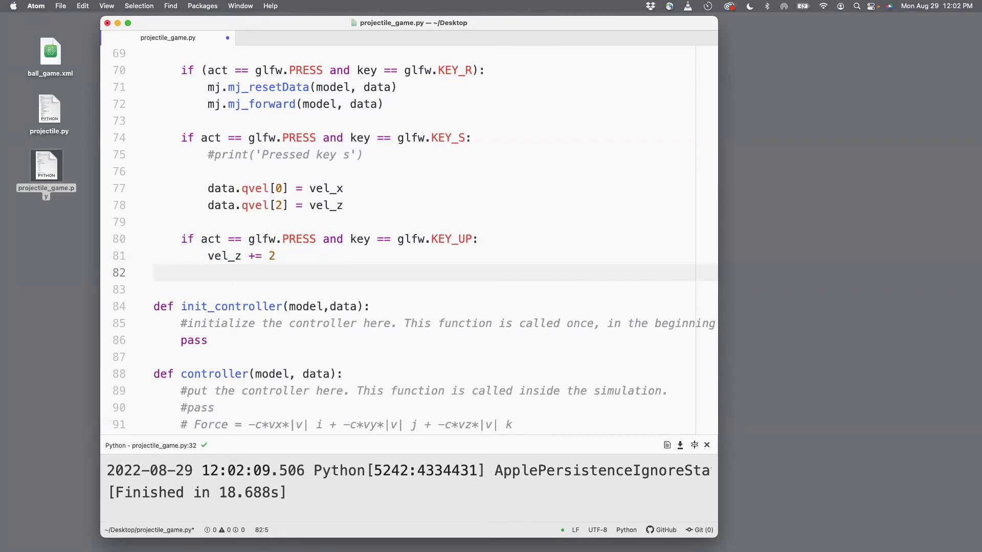
key("super+v")
left_click(469, 290)
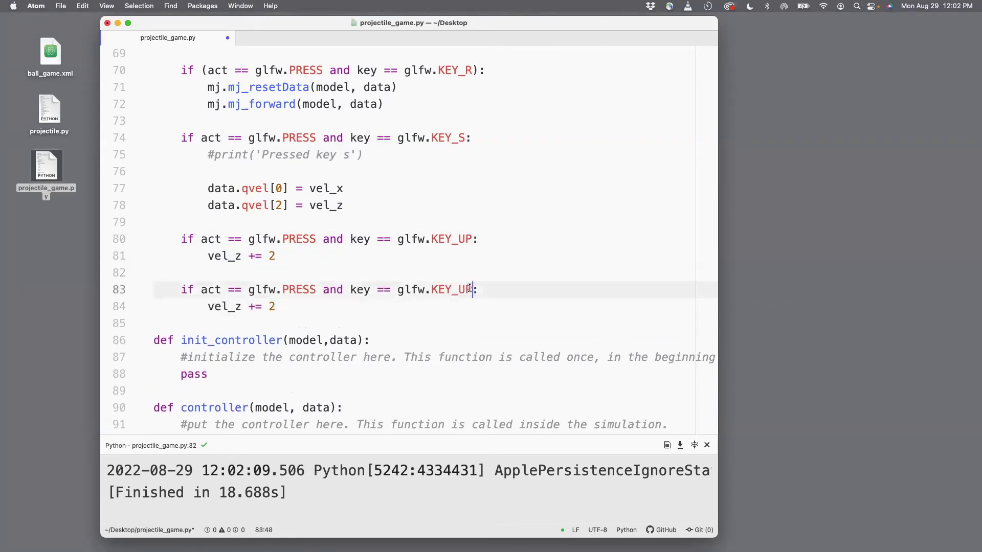
key("BackSpace")
key("BackSpace")
type("DOWN")
key("super+s")
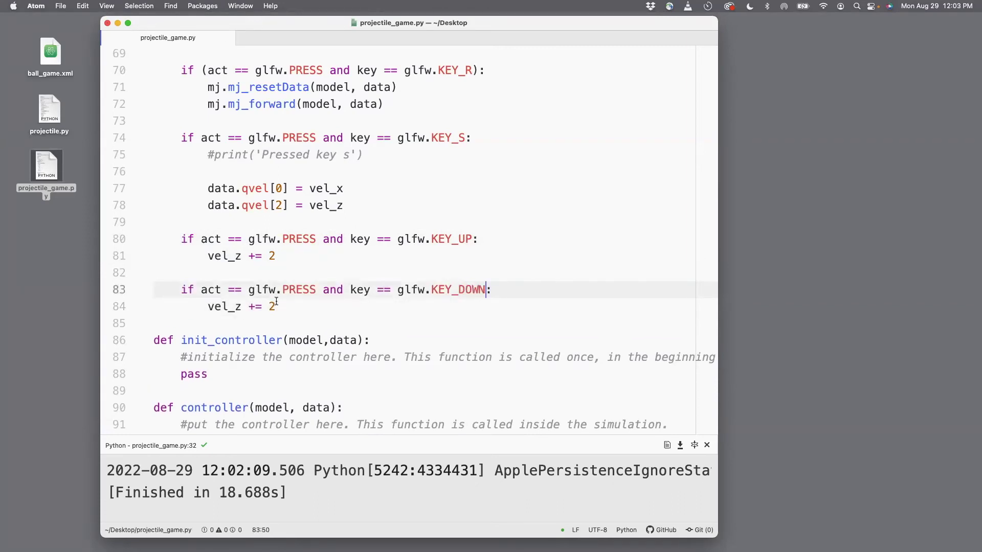
left_click(257, 305)
key("BackSpace")
type("-")
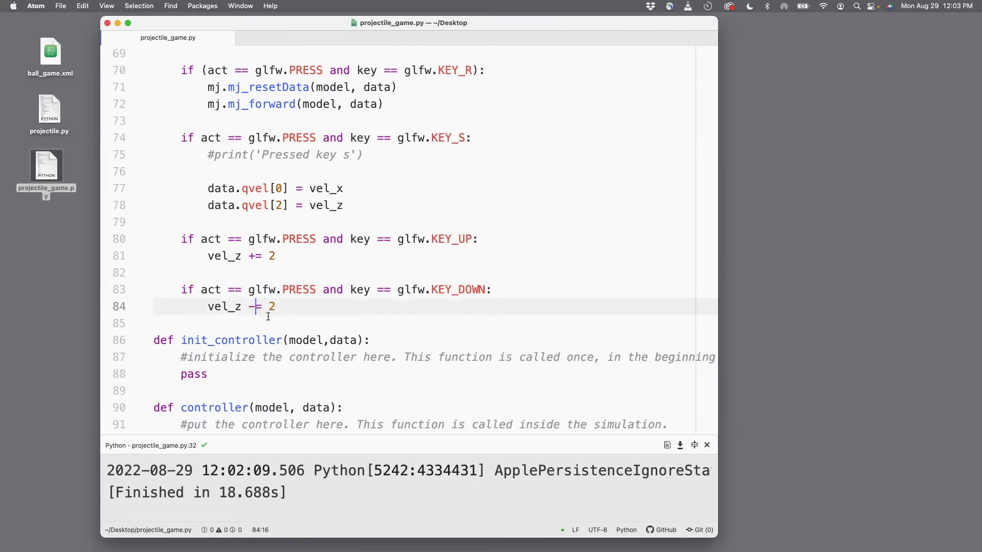
left_click_drag(276, 307, 142, 237)
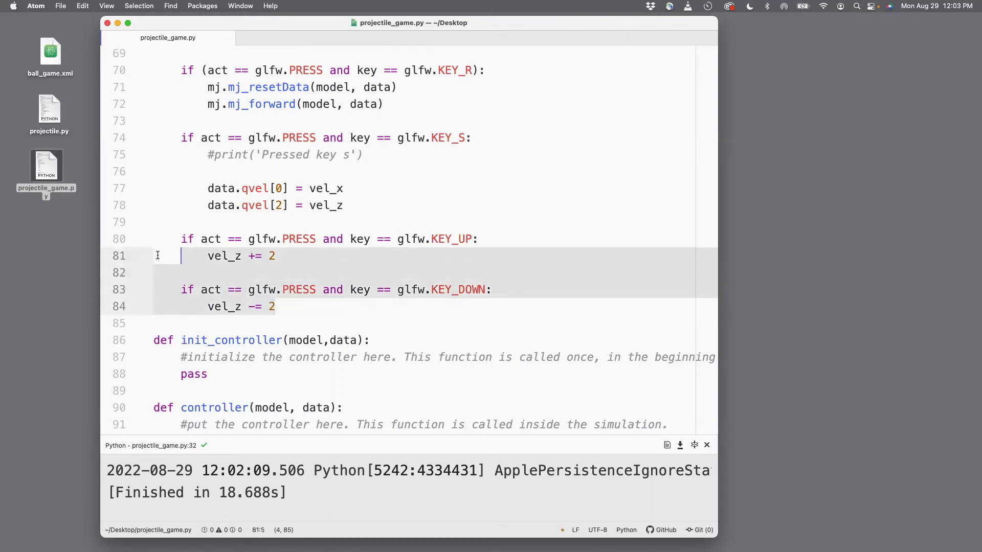
Paste a copy of the up/down handlers below them and outdent it one level.
key("super+c")
left_click(279, 306)
key("Return")
key("Return")
key("super+v")
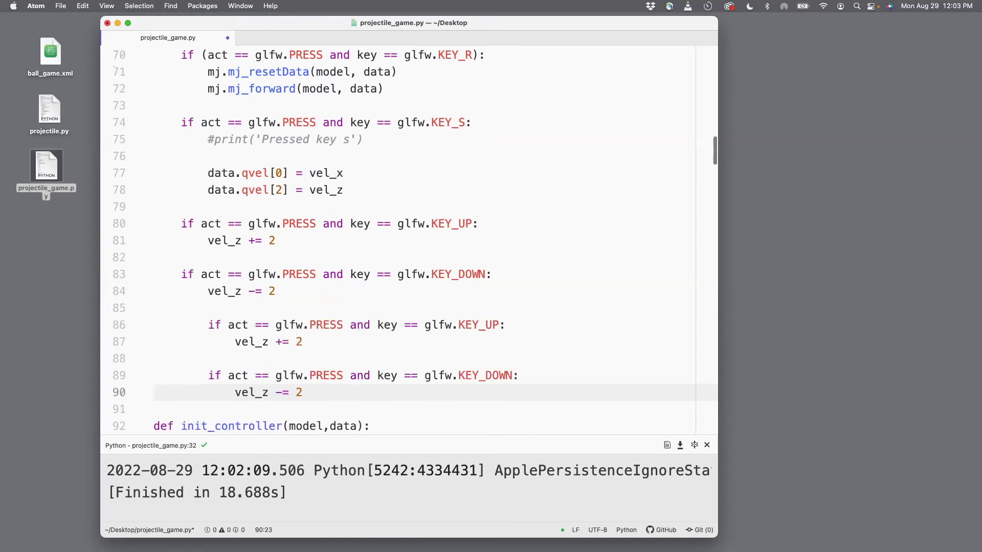
left_click_drag(307, 392, 135, 323)
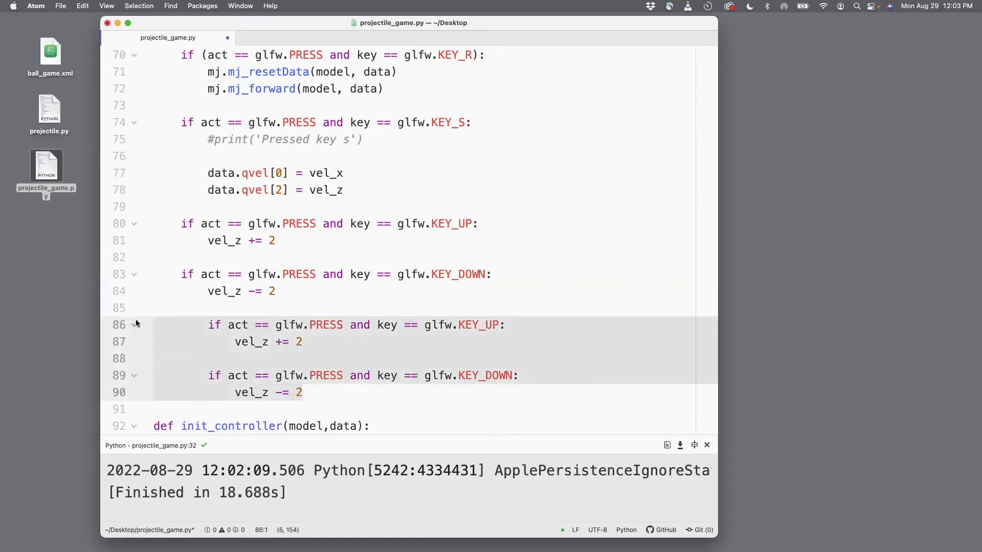
key("shift+Tab")
left_click(322, 342)
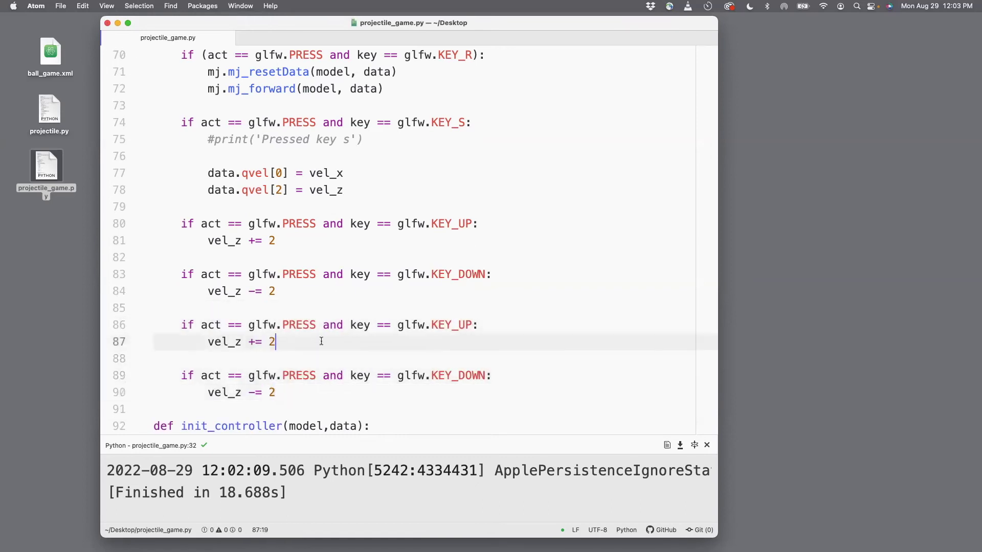
Turn the first copied handler into KEY_LEFT decreasing vel_x by 2.
left_click(471, 325)
key("BackSpace")
key("BackSpace")
type("LEFT")
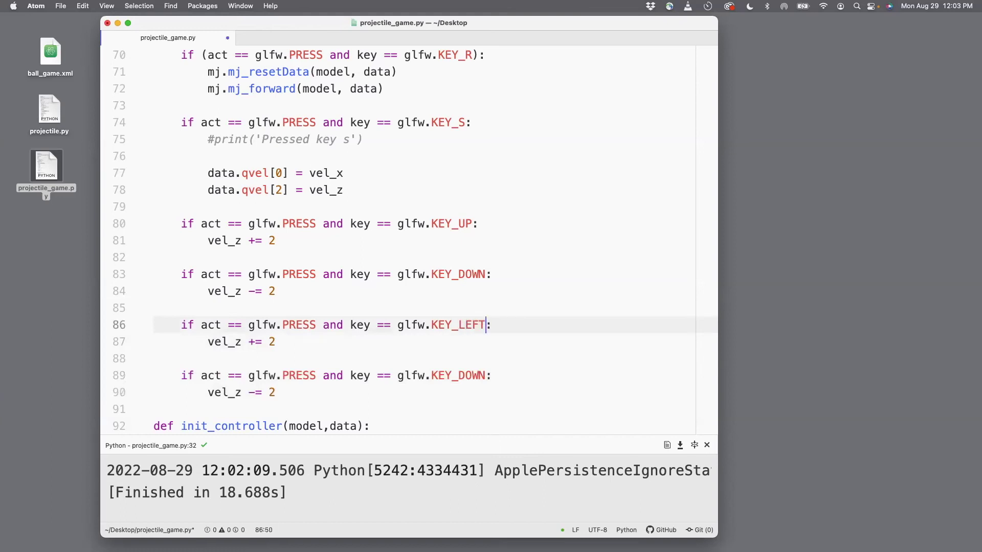
left_click(241, 342)
key("BackSpace")
type("x")
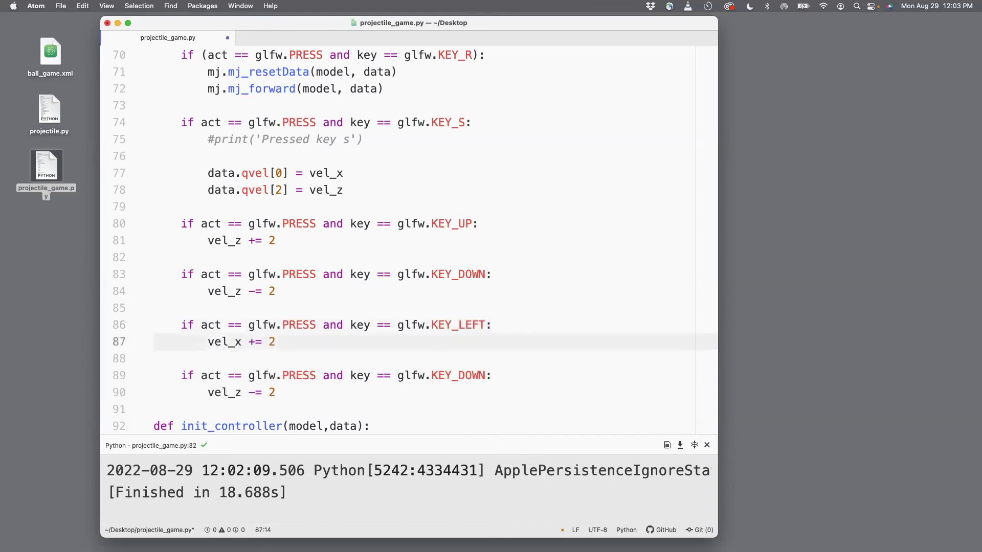
left_click(262, 341)
key("BackSpace")
key("BackSpace")
type("-=")
Turn the second copied handler into KEY_RIGHT increasing vel_x by 2, and save.
left_click(243, 392)
key("BackSpace")
type("x")
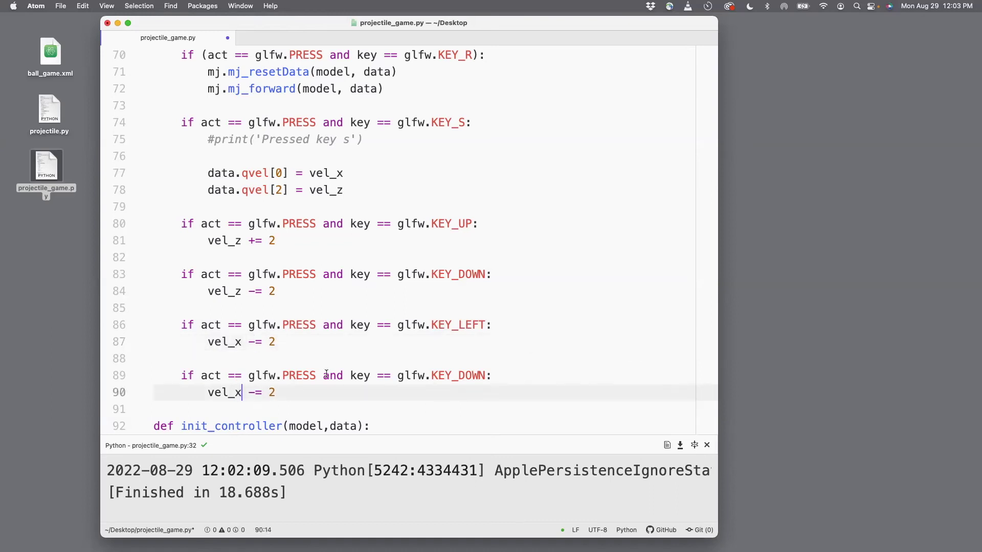
left_click_drag(487, 375, 459, 375)
type("RIGHT")
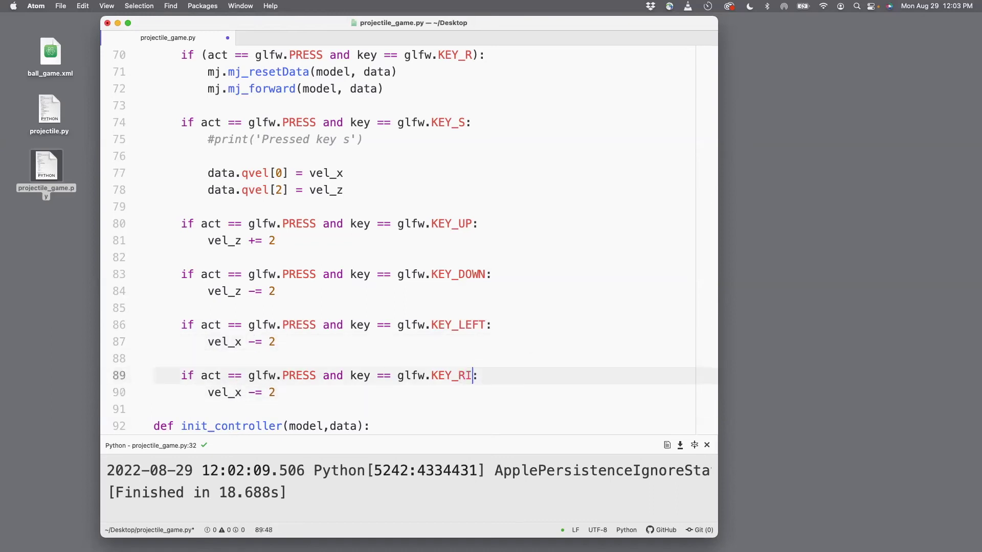
key("super+s")
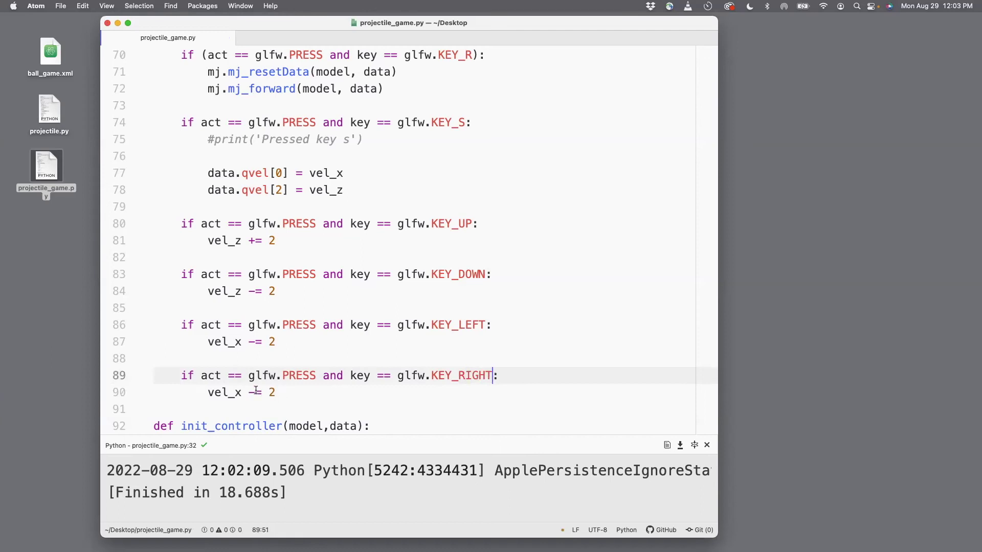
left_click(253, 392)
key("BackSpace")
type("+")
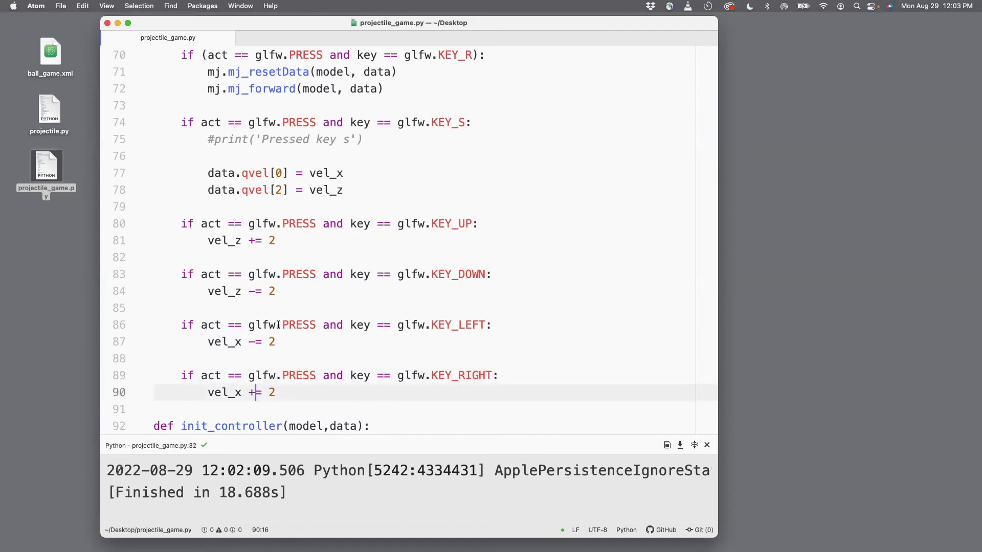
scroll(279, 324, "up", 4)
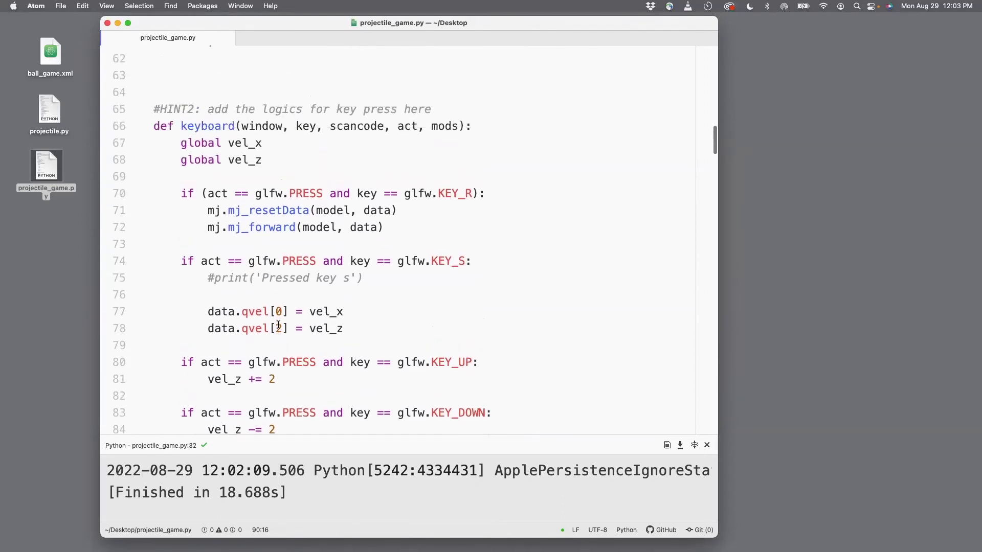
scroll(278, 324, "up", 3)
scroll(278, 324, "up", 3)
scroll(279, 324, "up", 2)
scroll(279, 325, "up", 3)
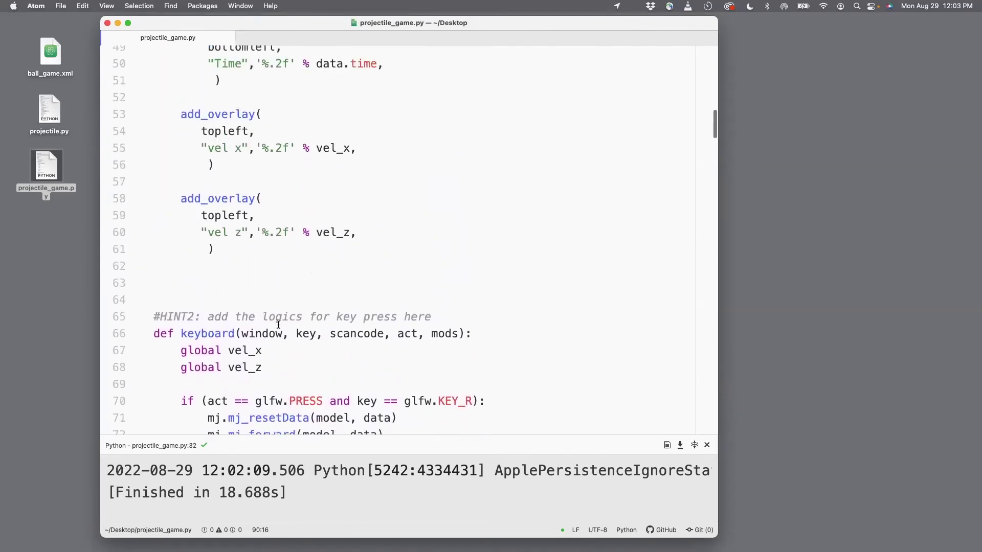
scroll(279, 325, "up", 3)
scroll(279, 325, "up", 2)
Change the overlay labels to 'vel x (left/right)' and 'vel z (up/down)' and save.
left_click(242, 224)
type("()")
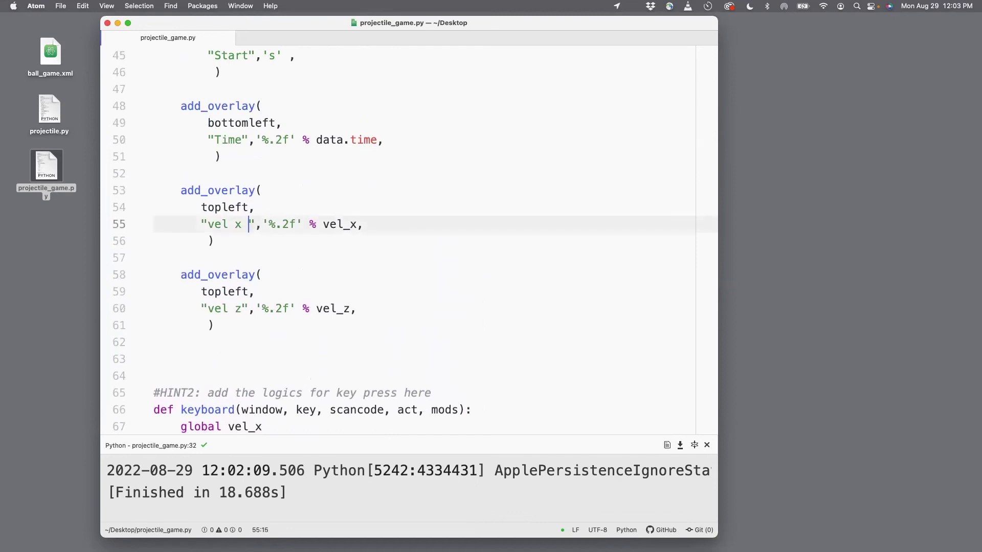
key("Left")
type("up")
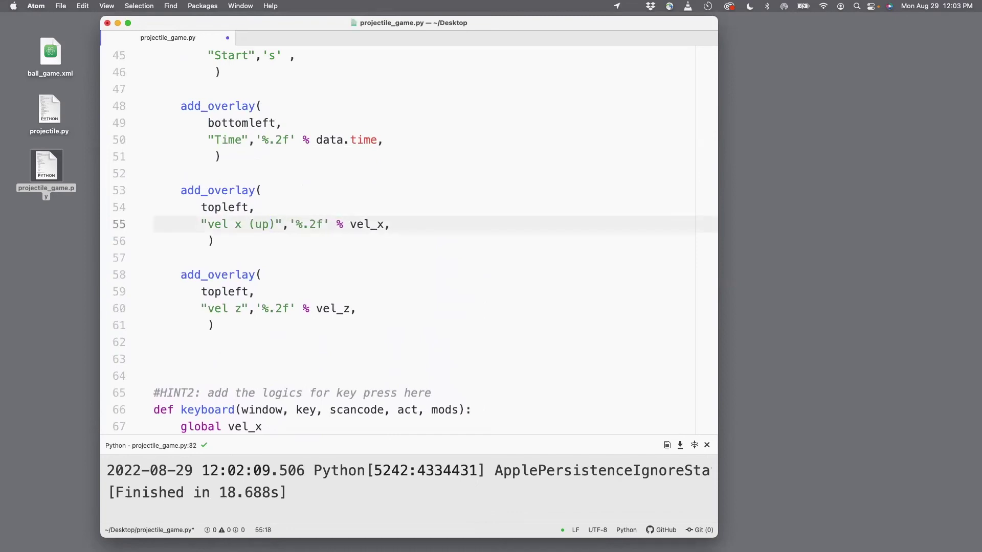
key("BackSpace")
key("BackSpace")
type("left/rig")
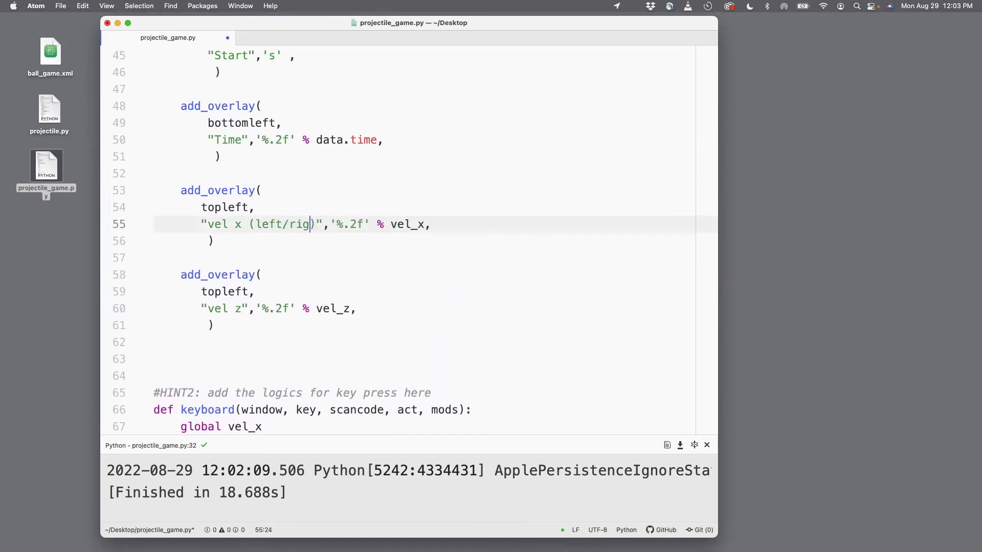
type("ht")
left_click(243, 309)
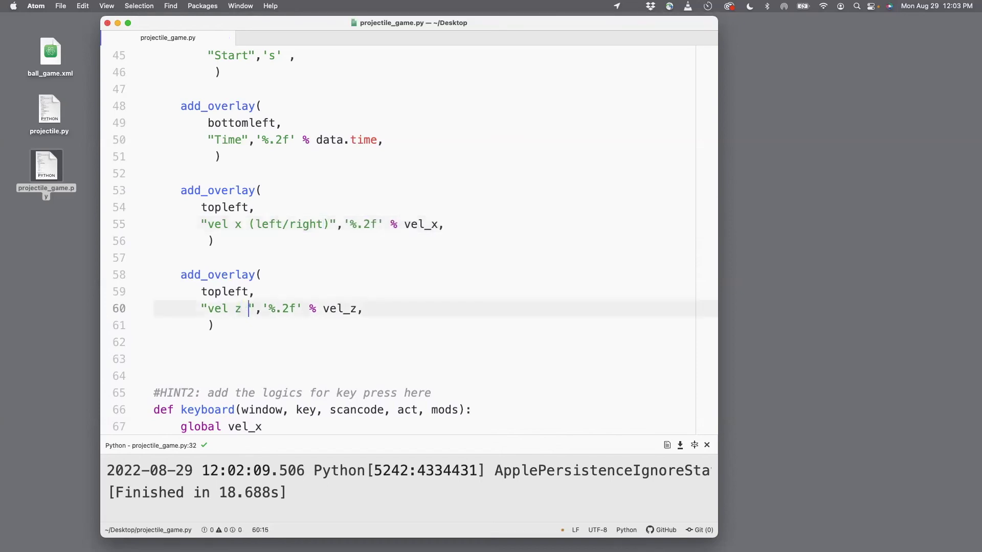
type("(up/d")
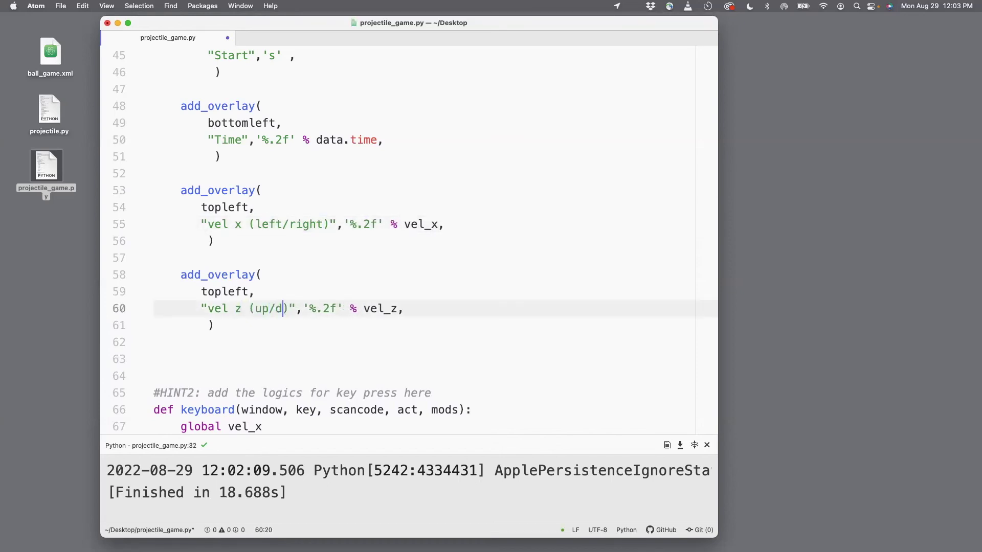
type("own")
key("Right")
key("super+s")
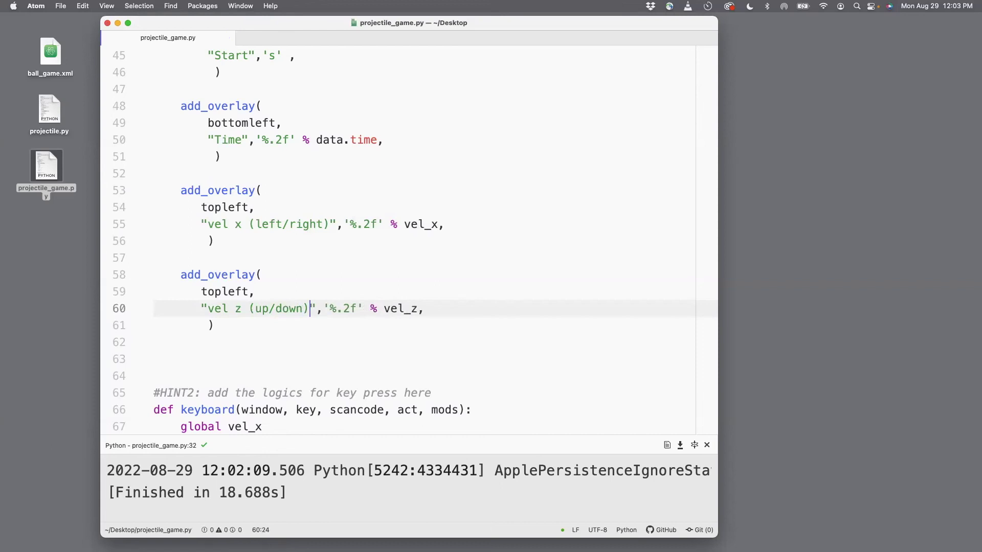
scroll(286, 352, "down", 5)
scroll(285, 352, "down", 2)
scroll(286, 352, "up", 3)
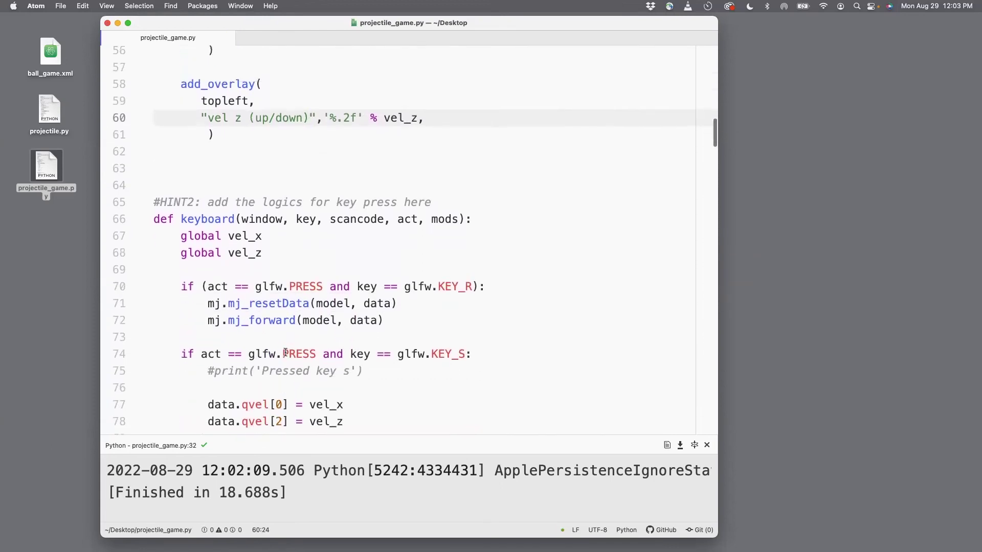
left_click(299, 322)
Run the game, raise vel z to 10 with Up, launch the ball, then raise vel x to 8 with Right.
key("super+i")
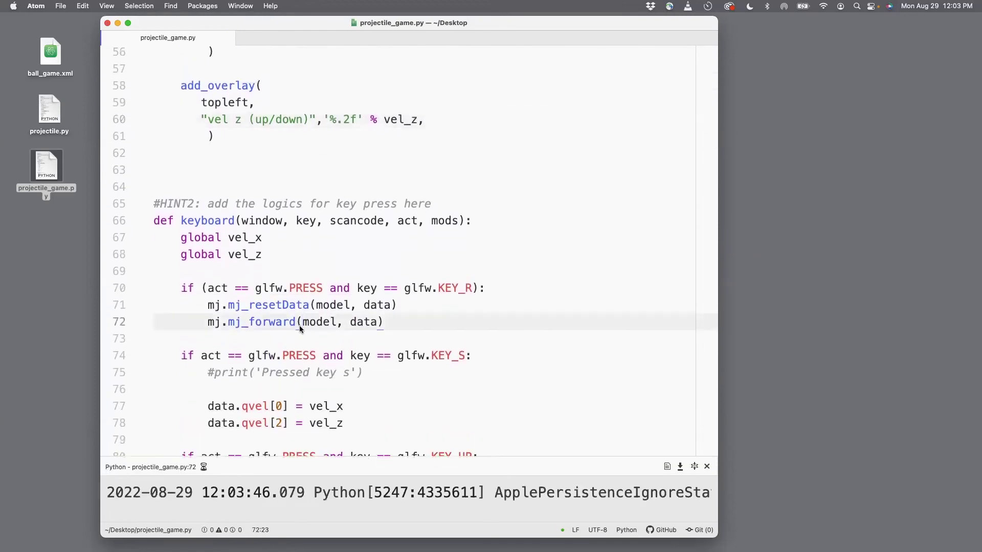
left_click_drag(333, 45, 428, 45)
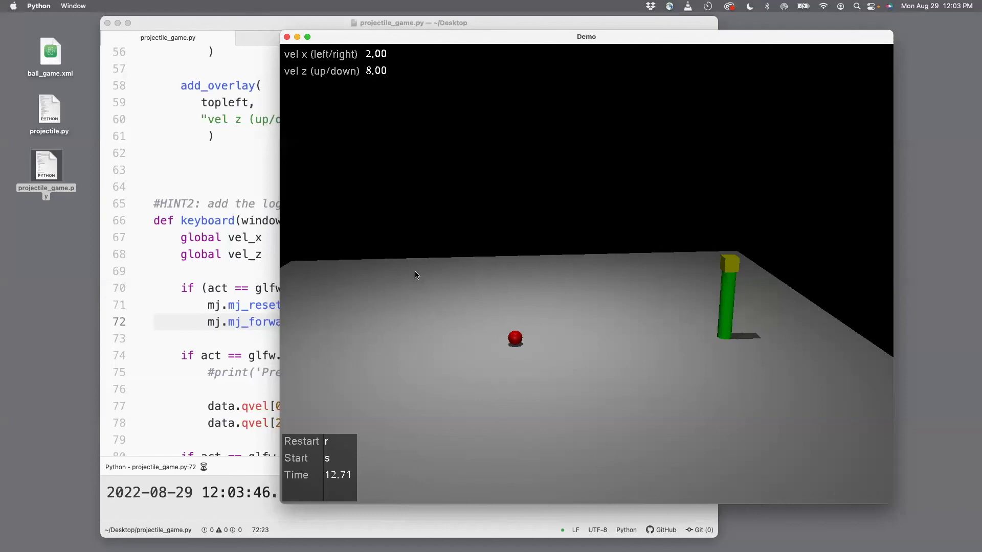
key("Up")
key("s")
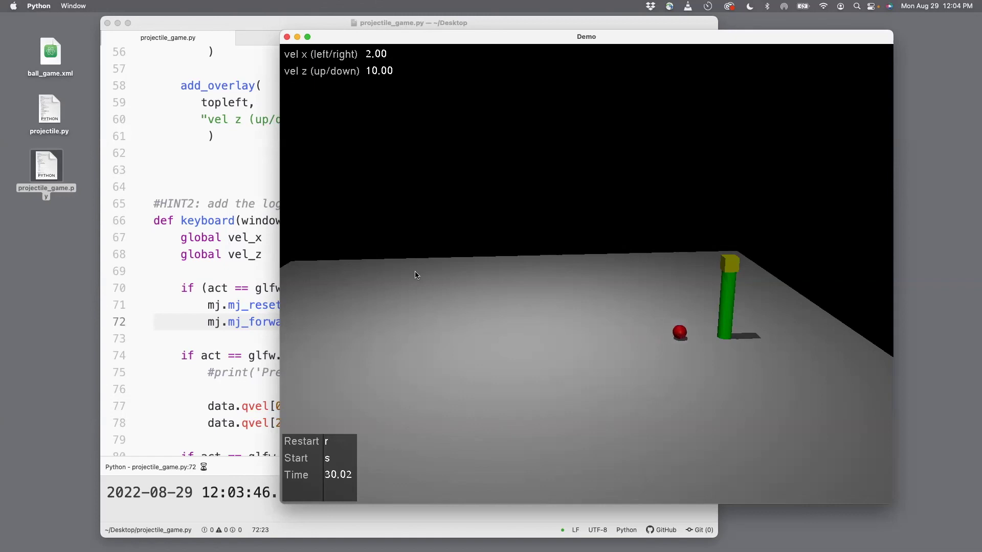
key("Right")
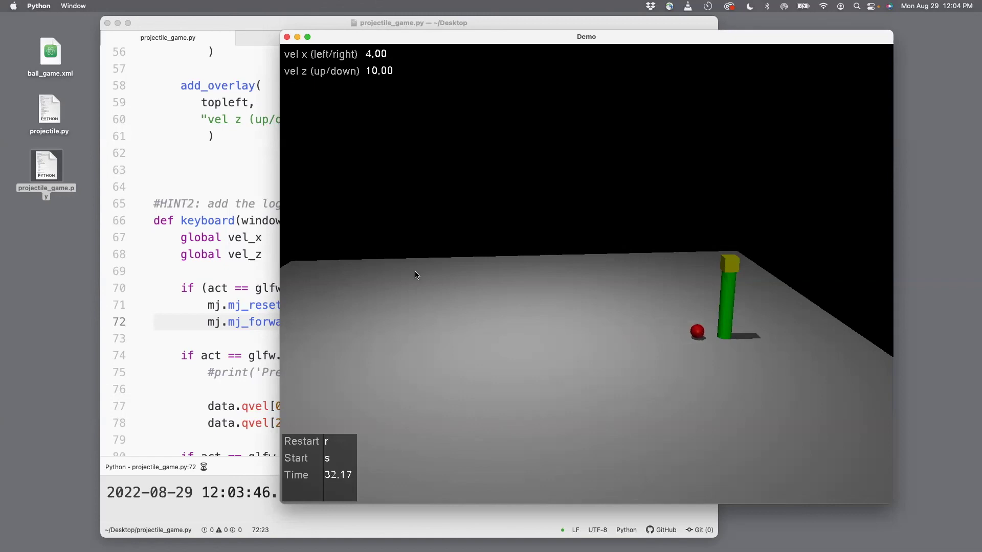
key("Right")
key("Right")
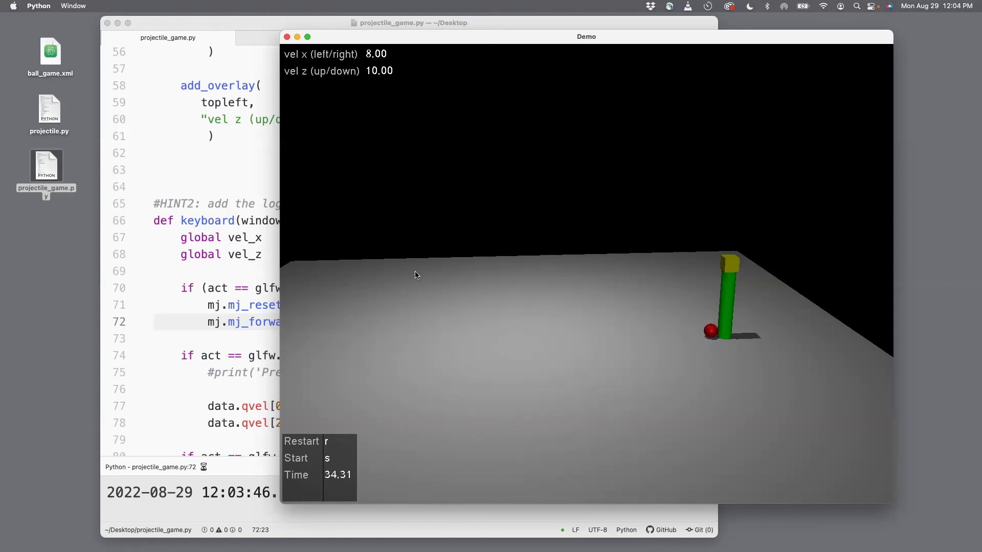
Reset and relaunch the ball repeatedly, raising vel x with Right, aiming to knock the cube off the post.
key("r")
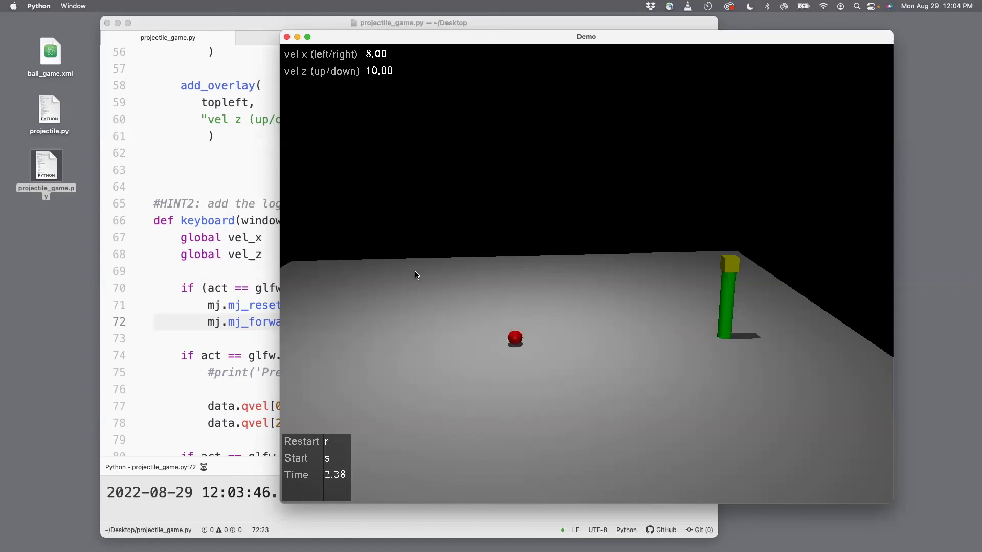
key("s")
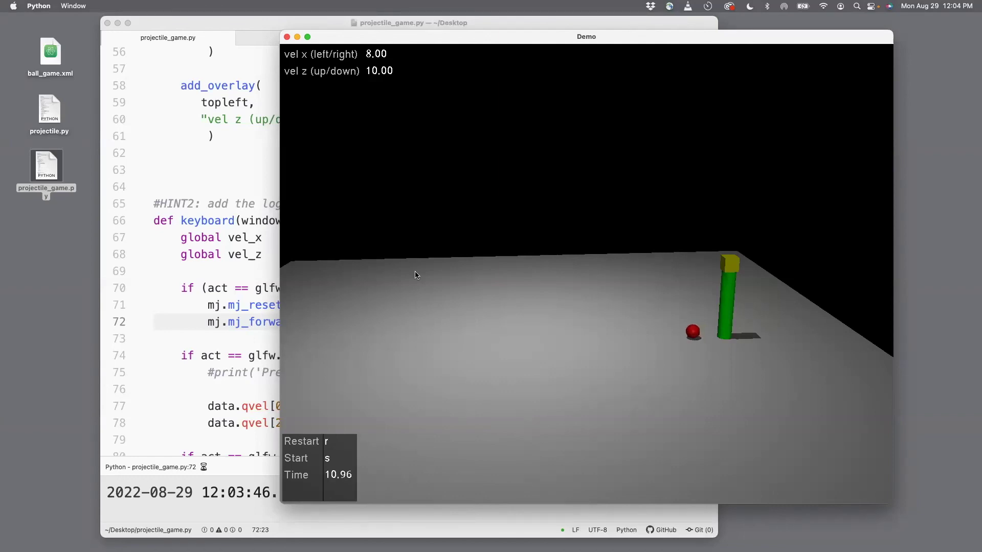
key("Right")
key("r")
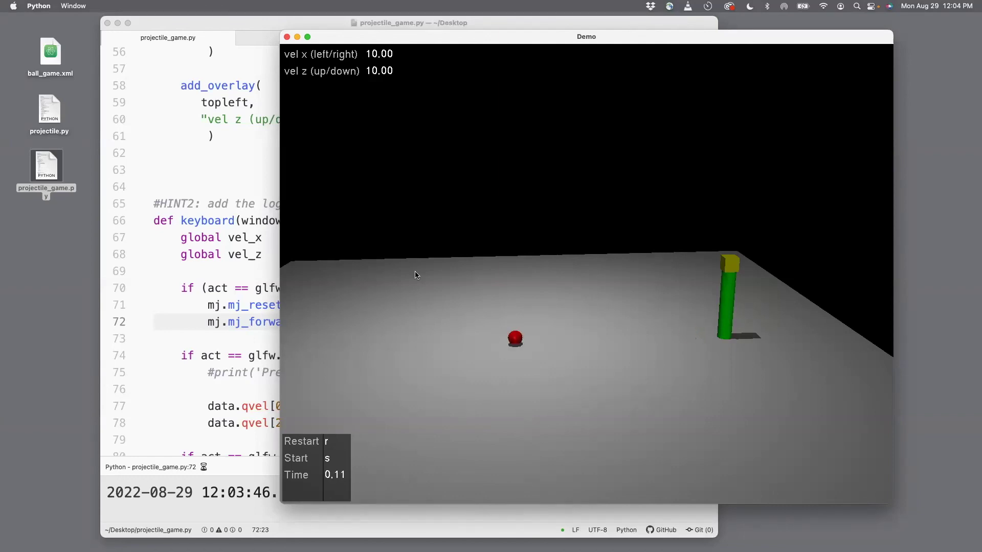
key("s")
key("r")
key("s")
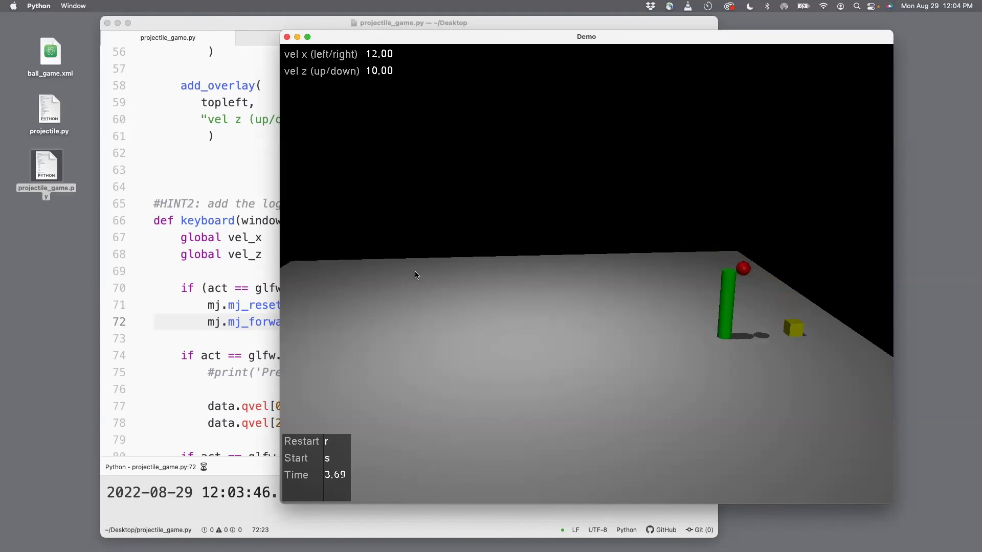